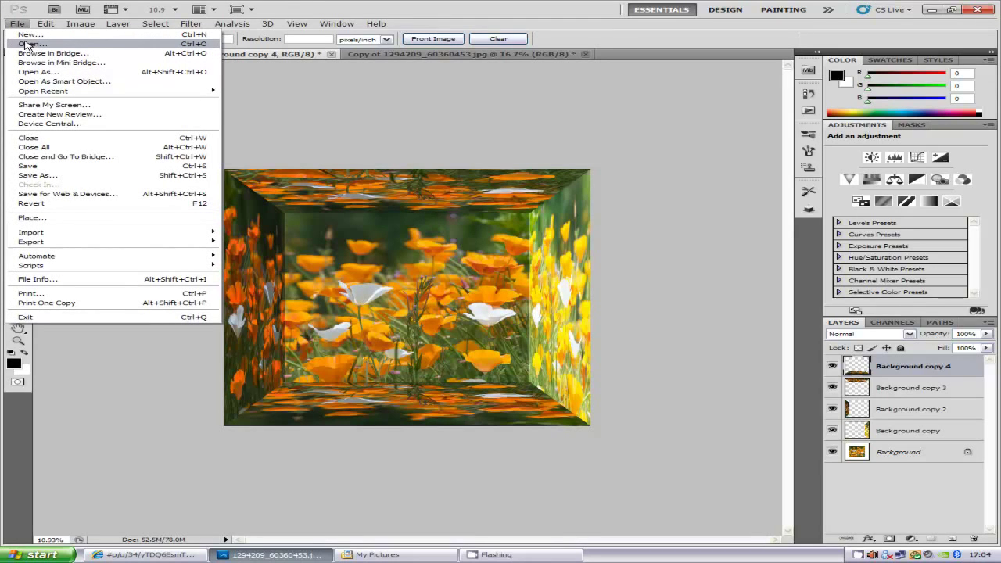
In the copied poppy photo document, crop the image to a centred square of about 2852 × 2852 pixels.
left_click(421, 54)
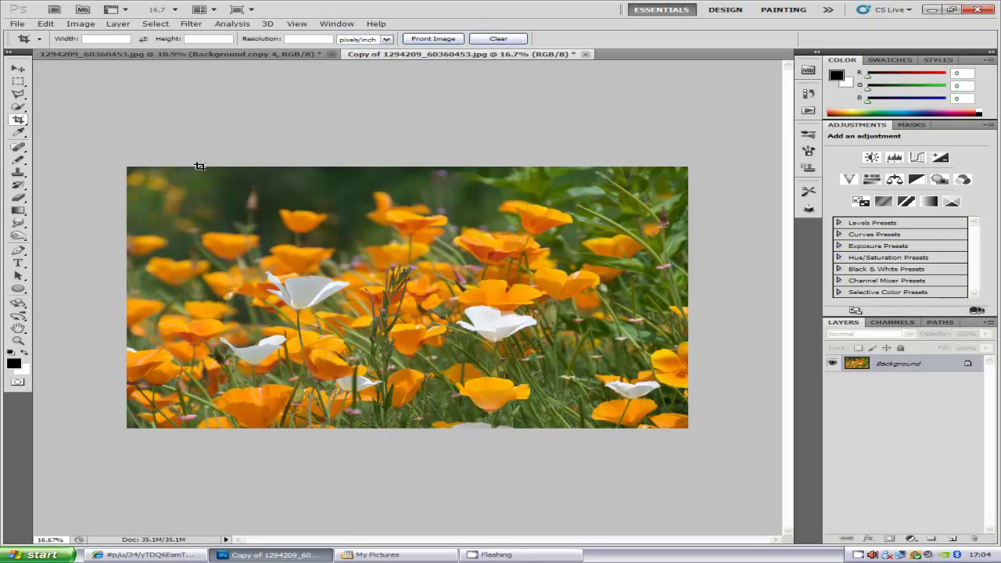
left_click_drag(201, 166, 602, 436)
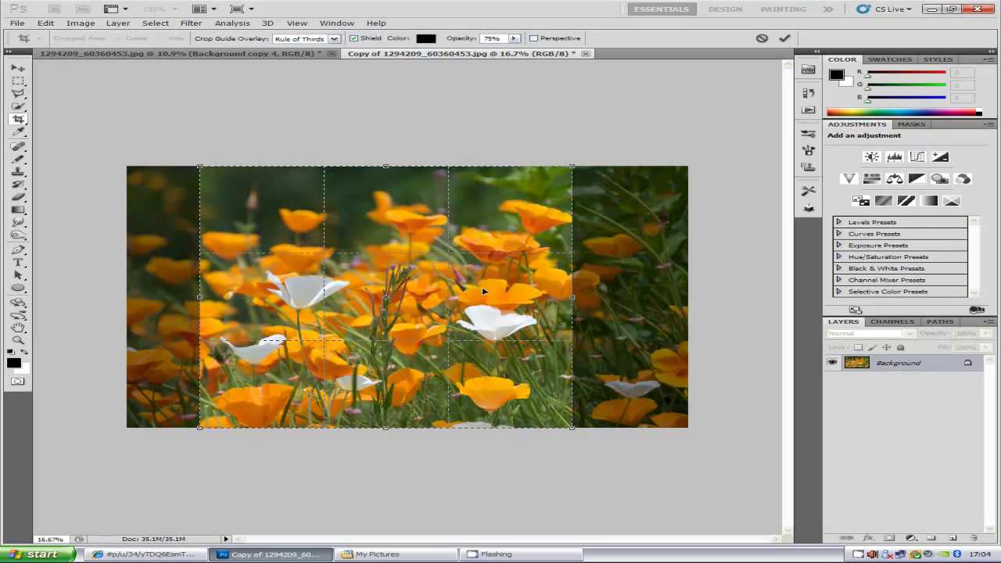
mouse_move(448, 285)
left_mouse_down()
mouse_move(484, 282)
mouse_move(457, 281)
left_mouse_up()
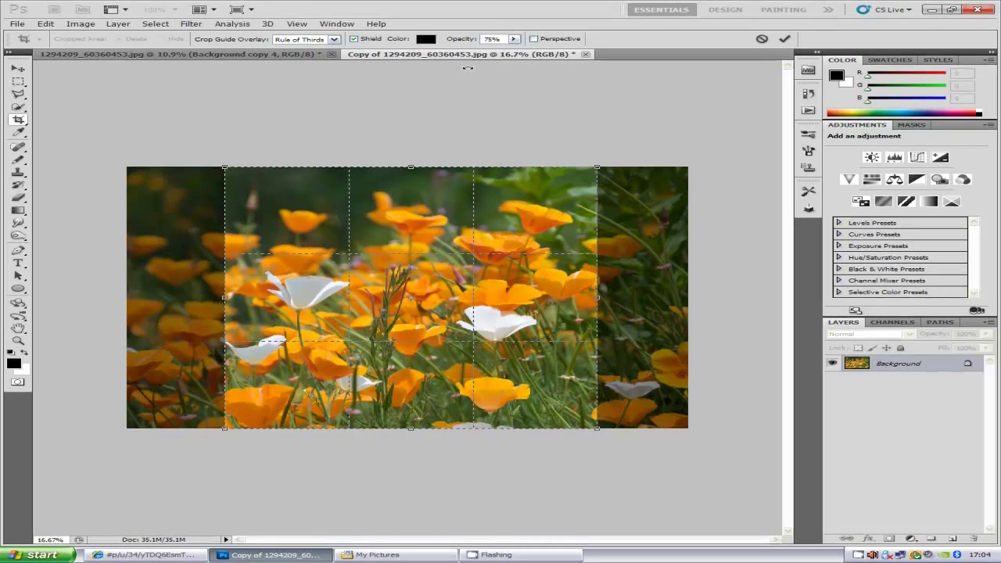
left_click(784, 39)
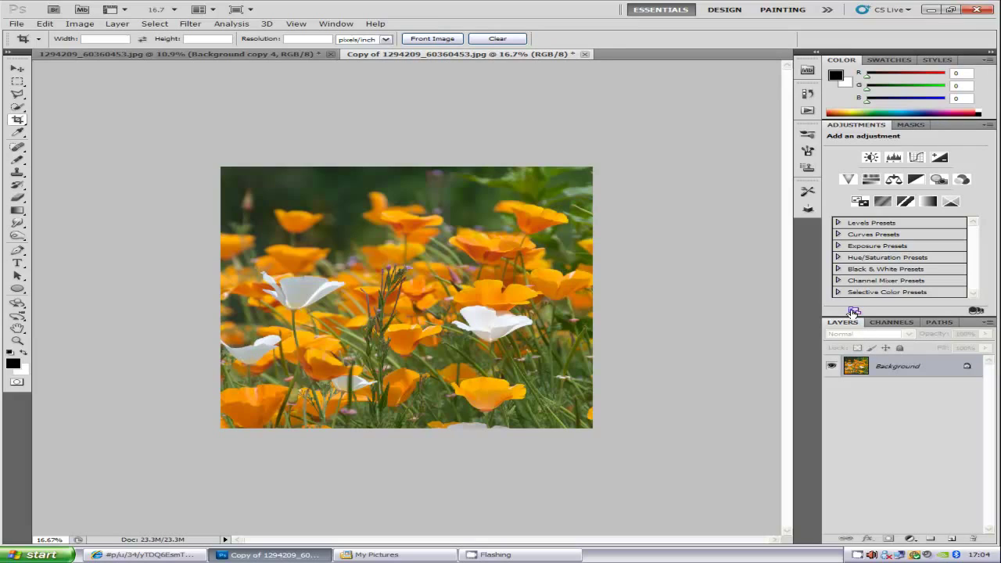
Duplicate the Background layer into four stacked copies.
key("ctrl+j")
key("ctrl+j")
key("ctrl+j")
key("ctrl+j")
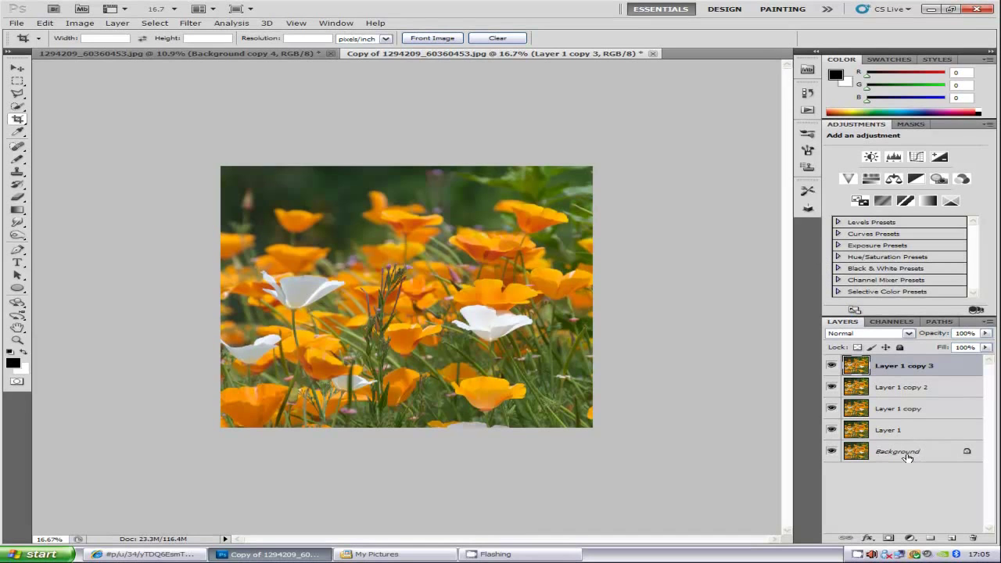
With the Background layer selected, enlarge the canvas to 150 percent in both width and height.
left_click(905, 454)
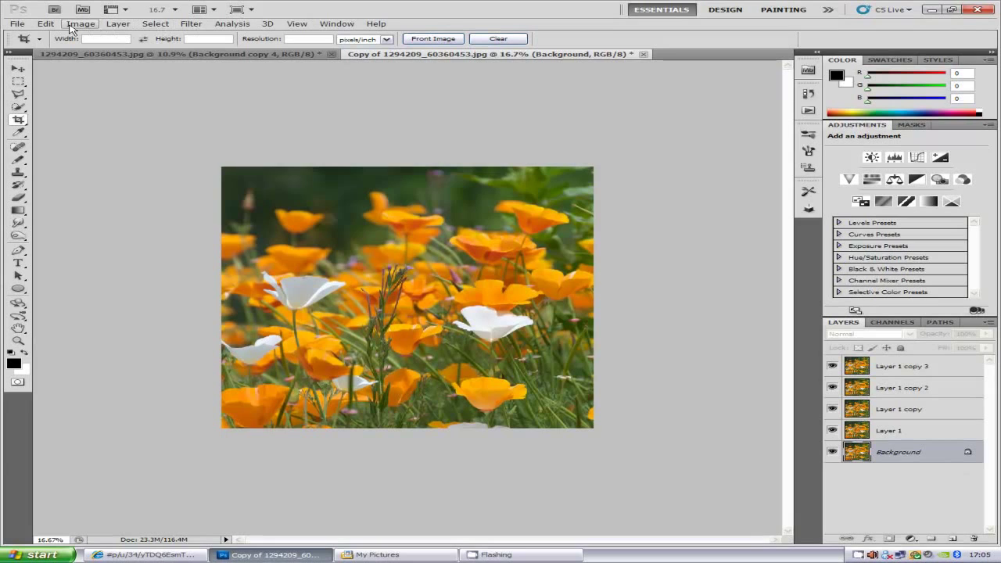
left_click(79, 23)
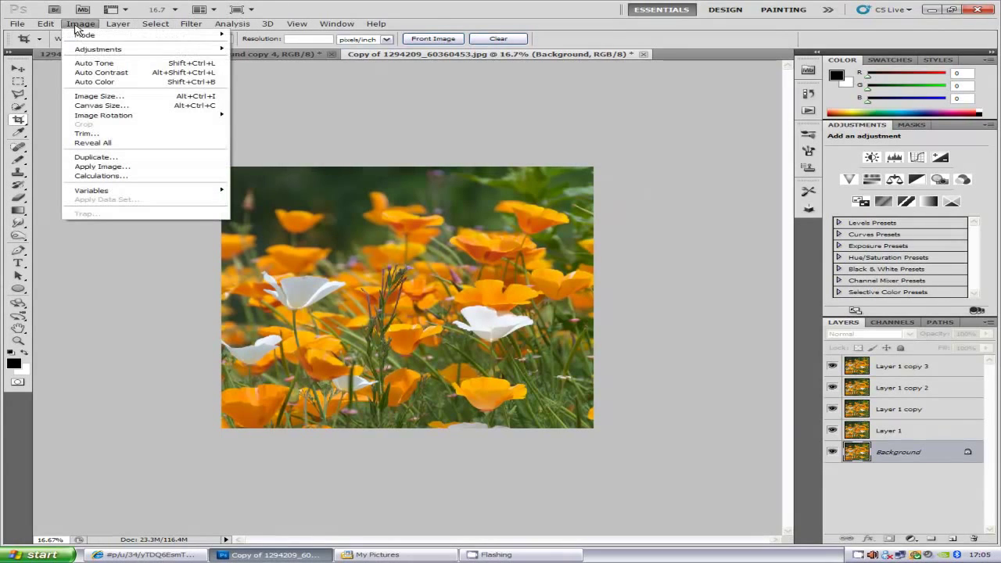
left_click(150, 103)
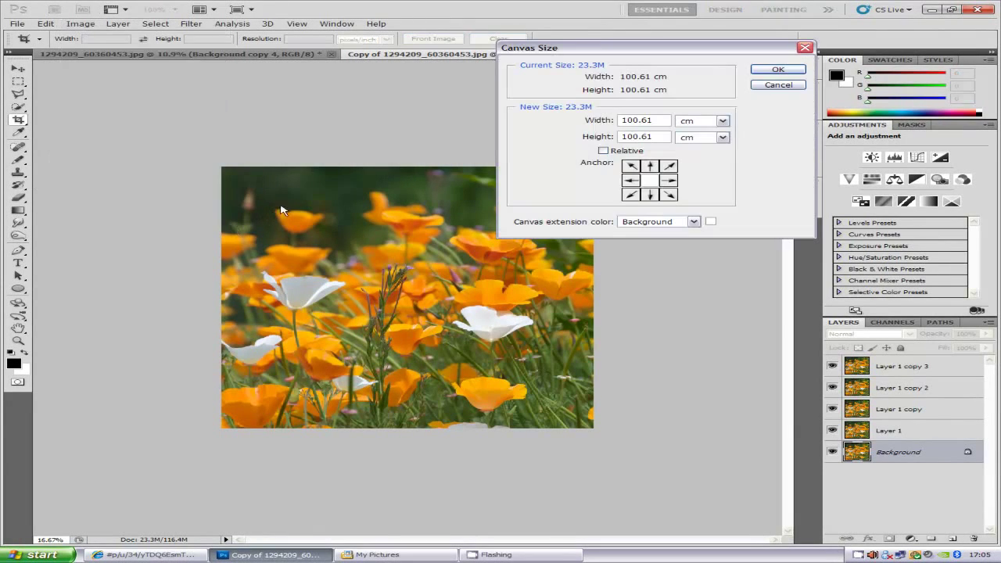
left_click(695, 122)
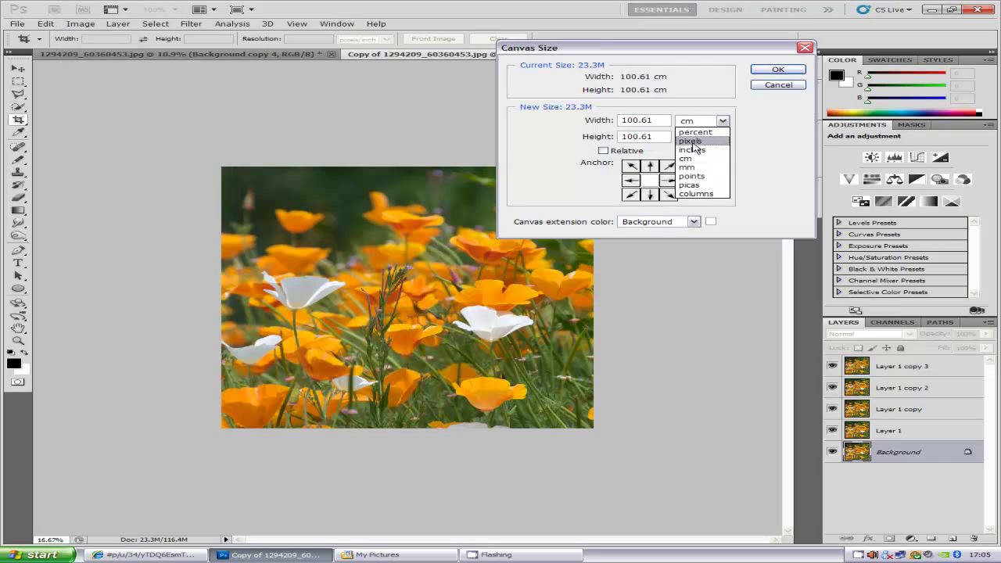
left_click(695, 140)
left_click(699, 122)
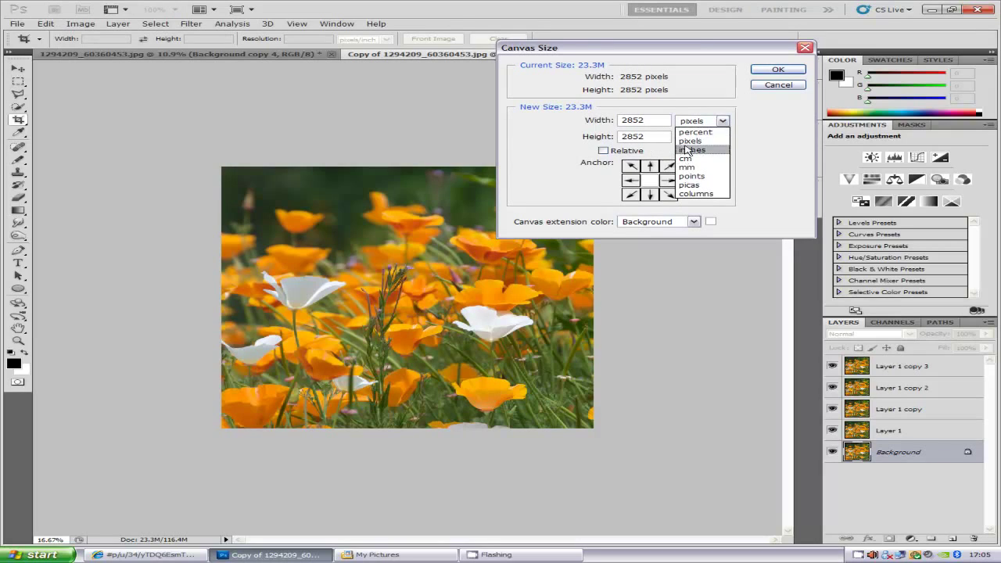
left_click(691, 130)
key("shift+Tab")
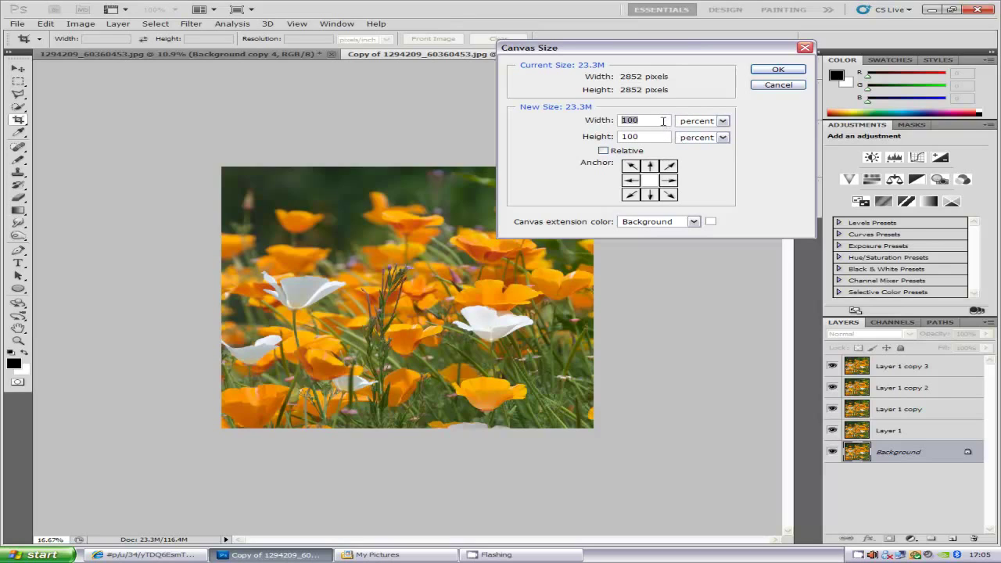
type("150")
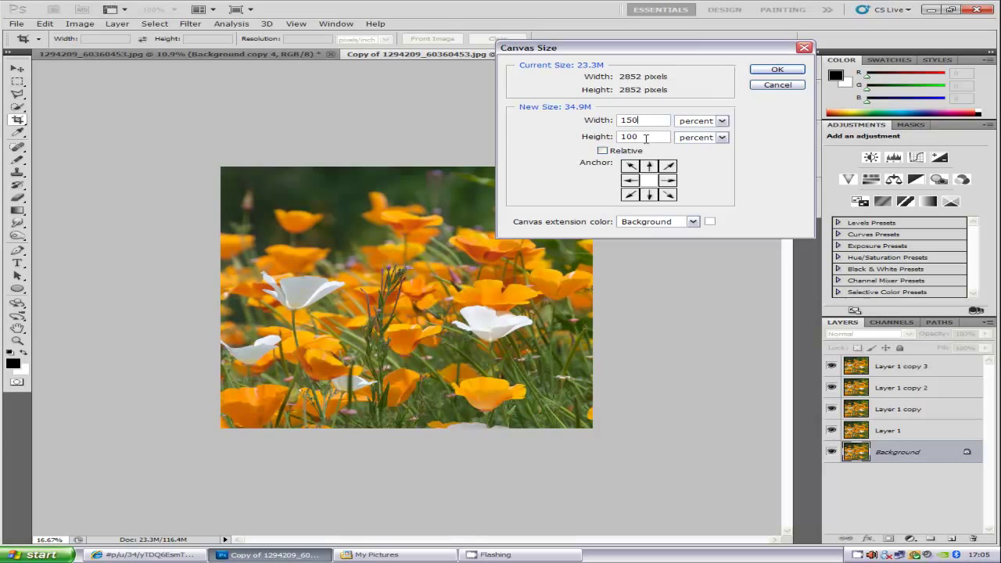
key("Tab")
type("150")
left_click(788, 71)
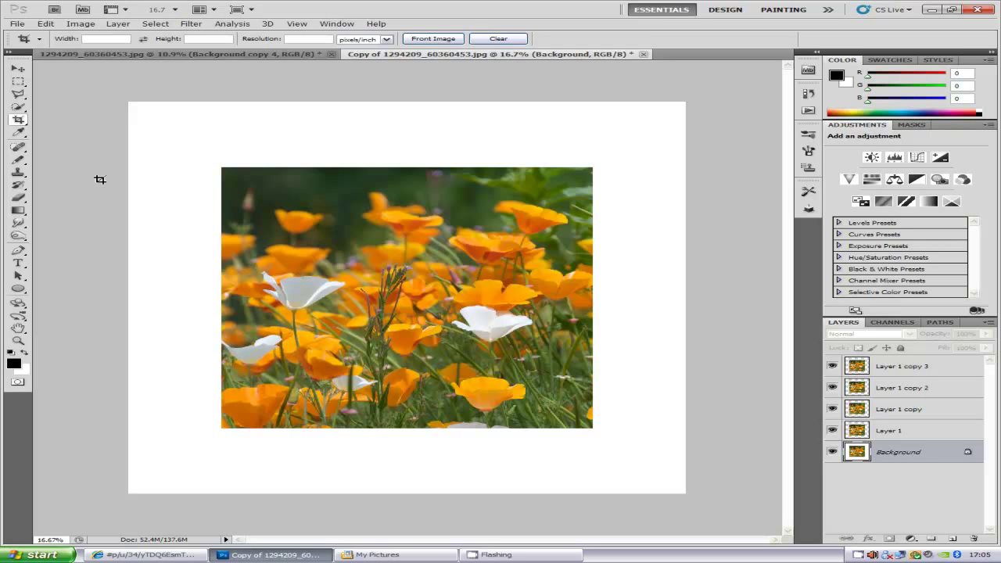
Move Layer 1 sideways until it abuts the photo's right edge, and flip it horizontally.
left_click(909, 432)
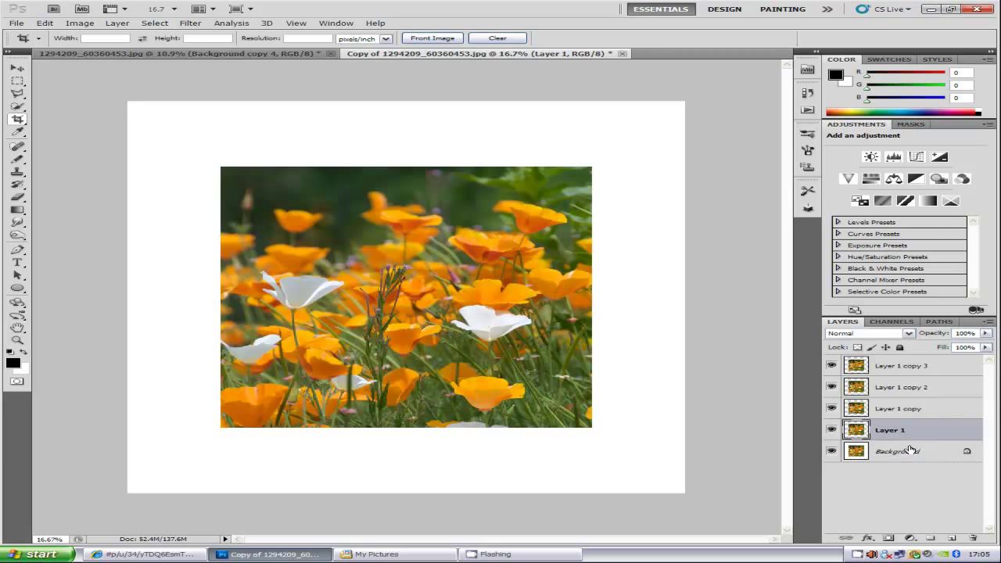
left_click(17, 69)
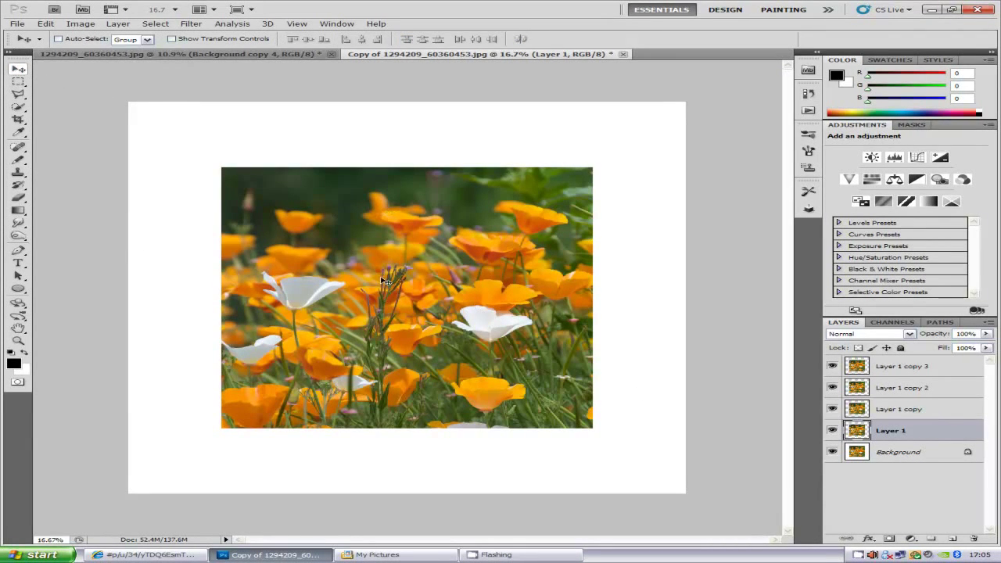
left_click_drag(382, 273, 657, 250)
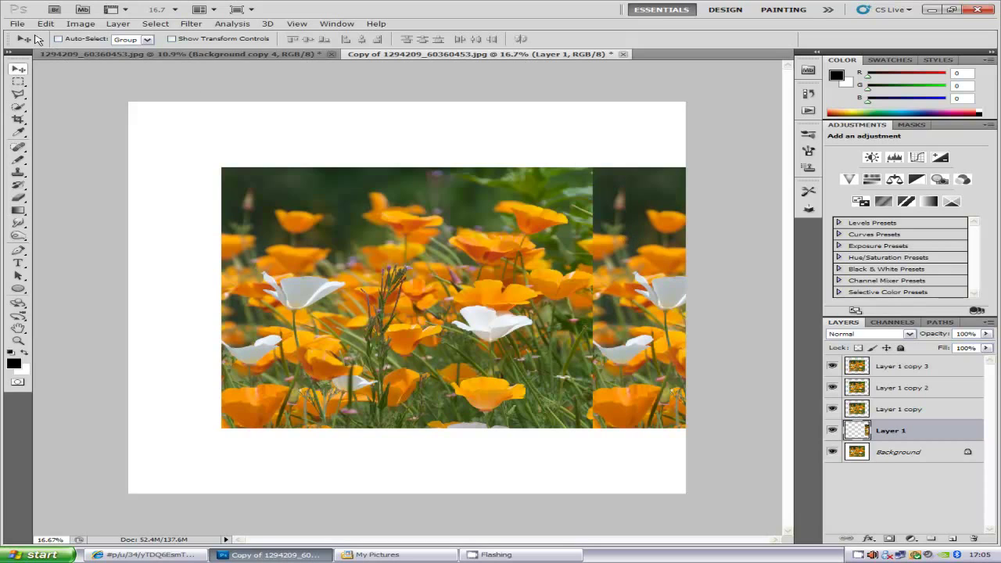
left_click(46, 26)
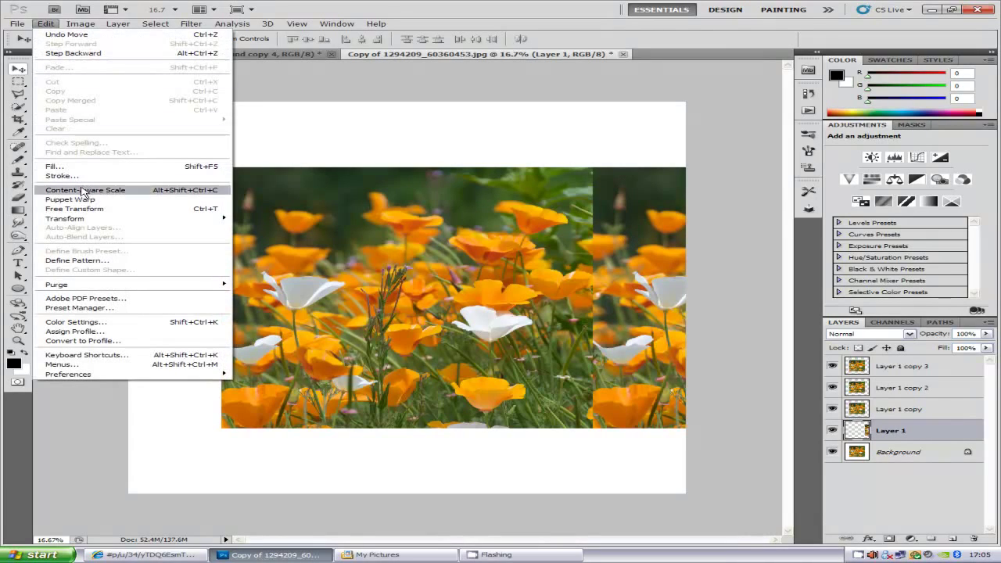
mouse_move(82, 219)
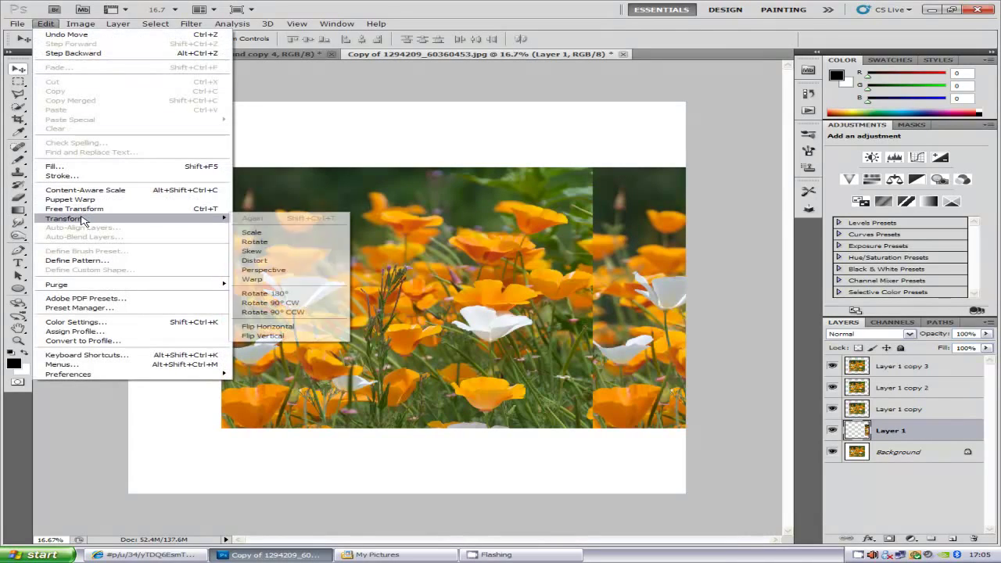
left_click(269, 327)
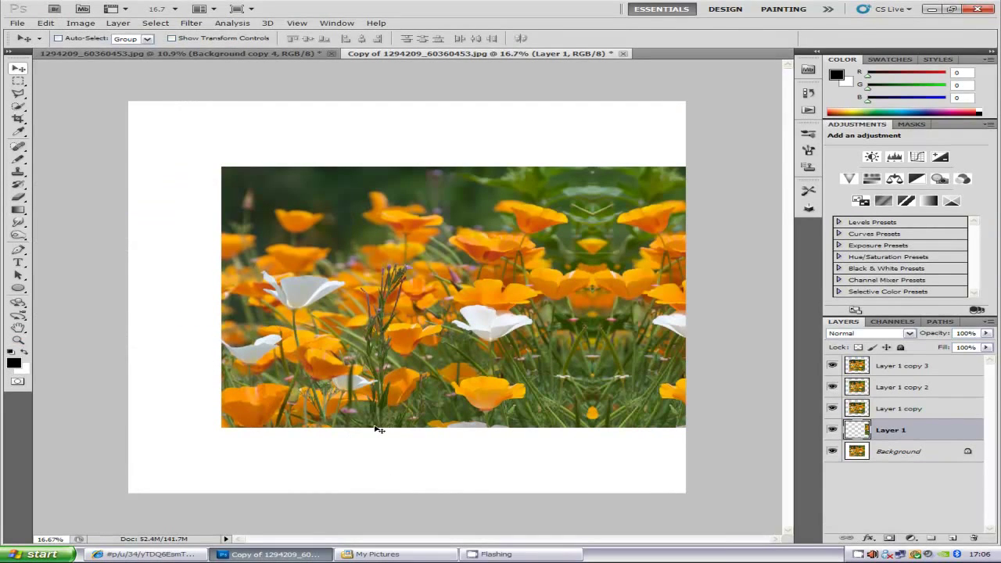
Scale Layer 1 to 25% width so it fills the white margin between the photo and the canvas's right edge.
key("ctrl+t")
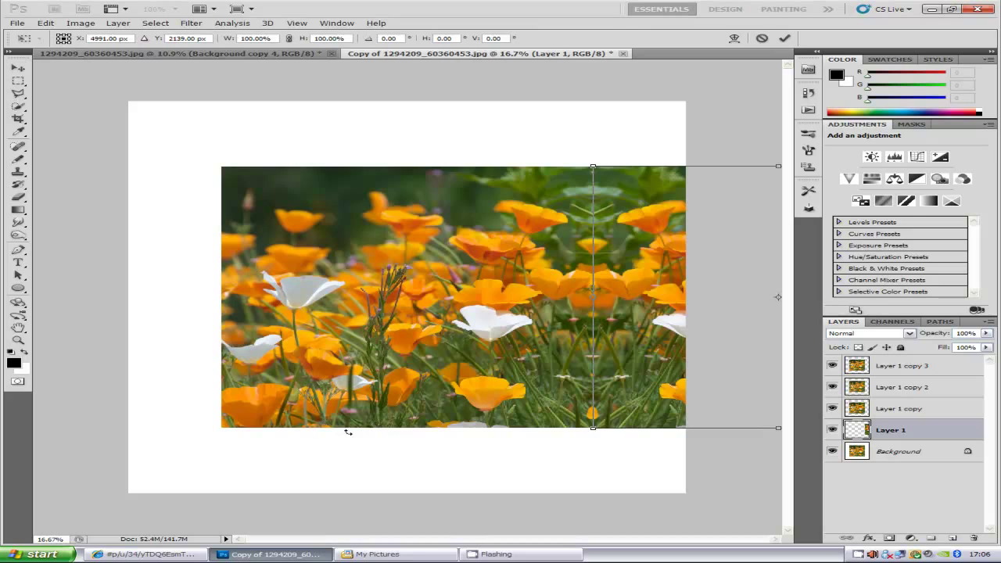
scroll(348, 433, "down", 4)
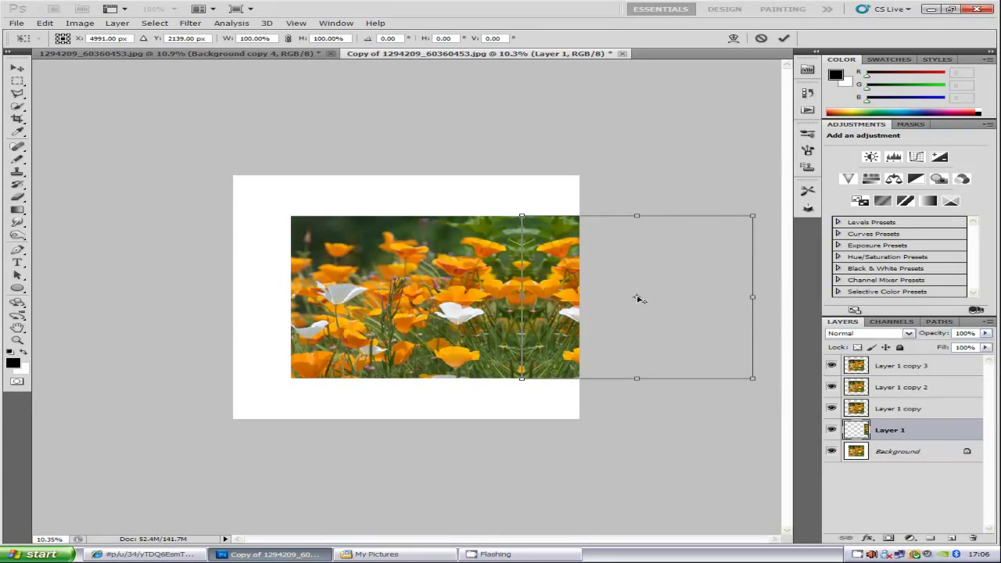
left_click_drag(751, 298, 576, 296)
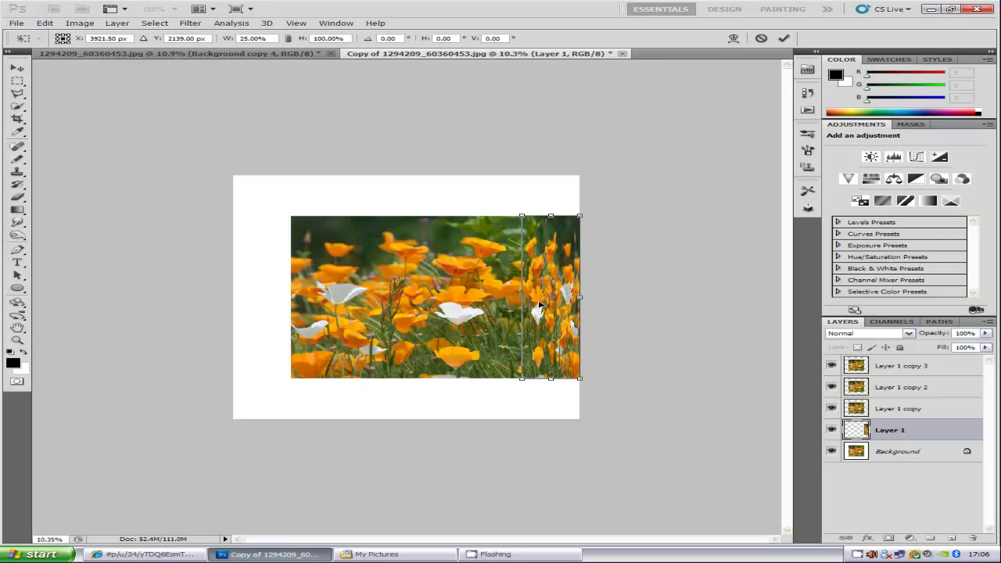
Apply a Perspective transform to Layer 1, spreading its outer edge to the canvas's right-hand corners to form a side wall.
scroll(547, 299, "up", 3)
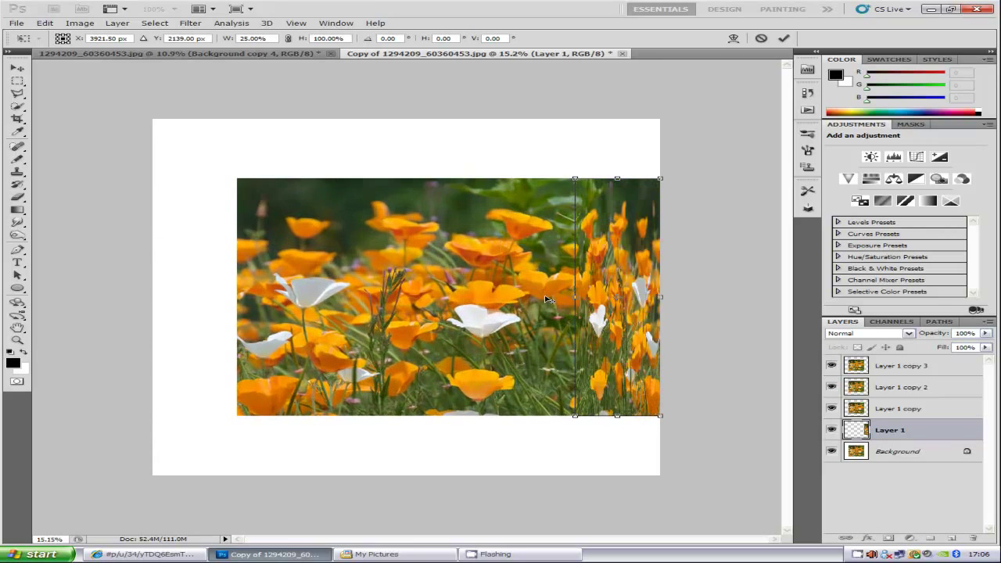
right_click(631, 237)
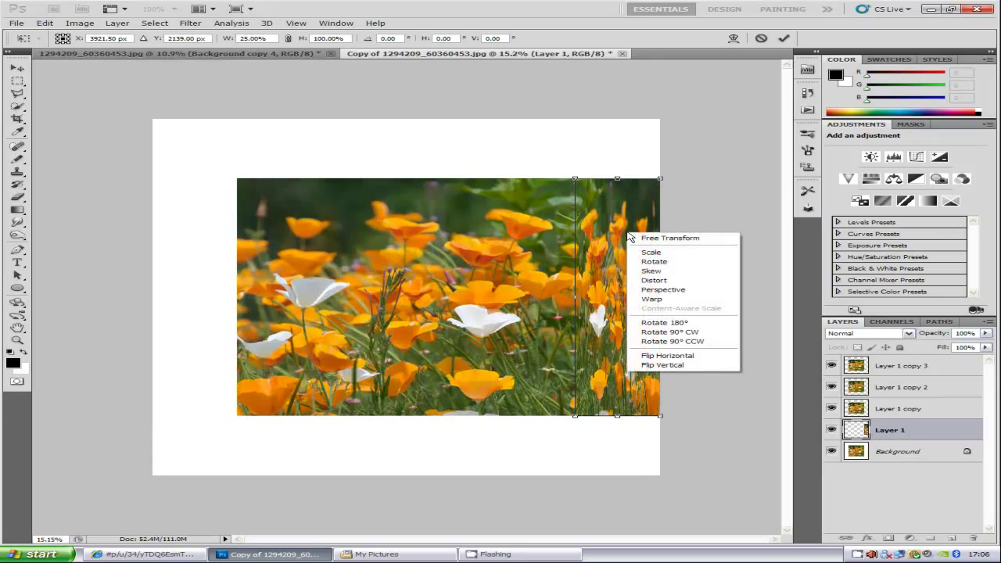
left_click(670, 291)
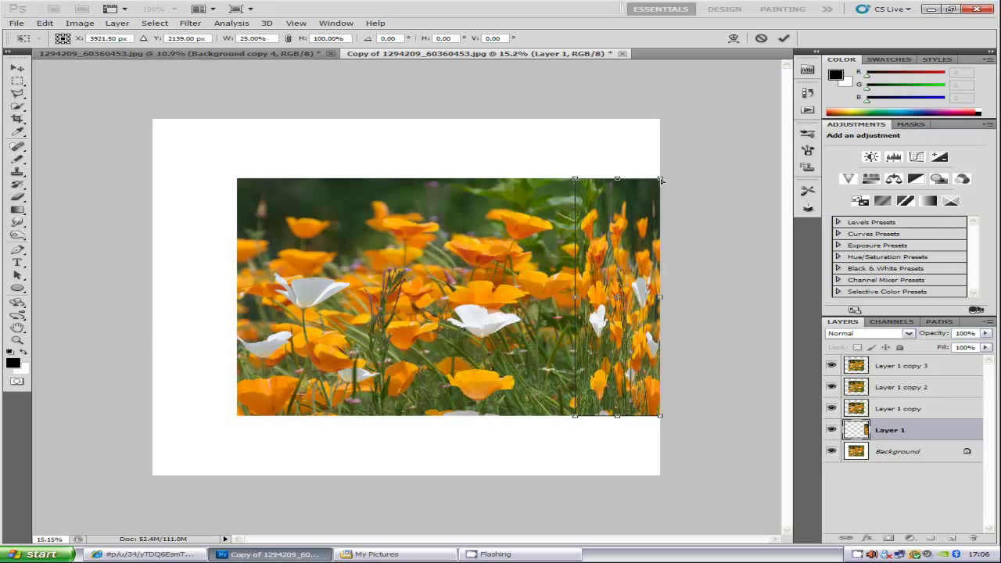
left_click_drag(662, 180, 662, 120)
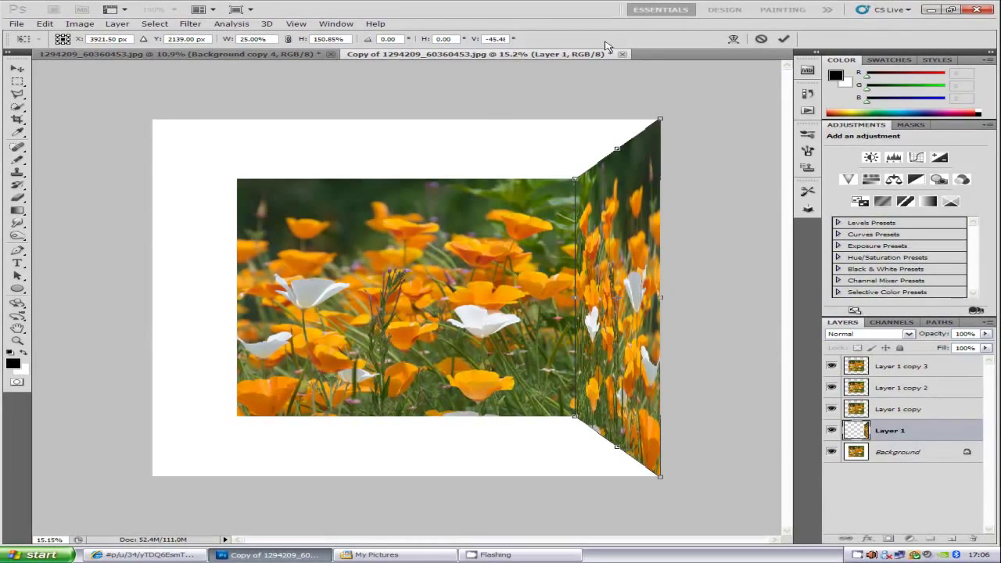
left_click(786, 41)
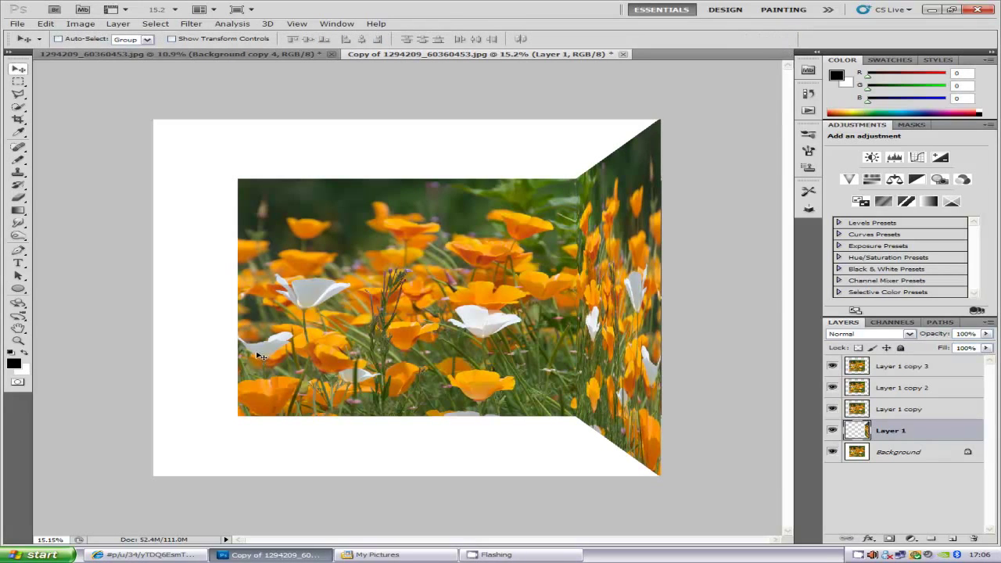
Move Layer 1 copy sideways until it abuts the photo's left edge, and flip it horizontally.
left_click(901, 409)
left_click_drag(514, 287, 258, 283)
left_click_drag(468, 278, 372, 277)
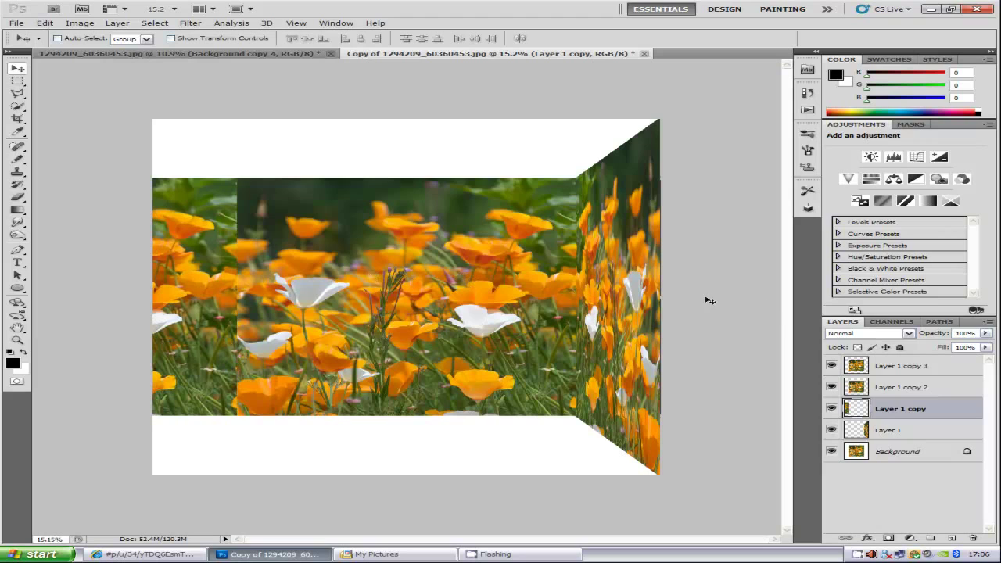
left_click(44, 23)
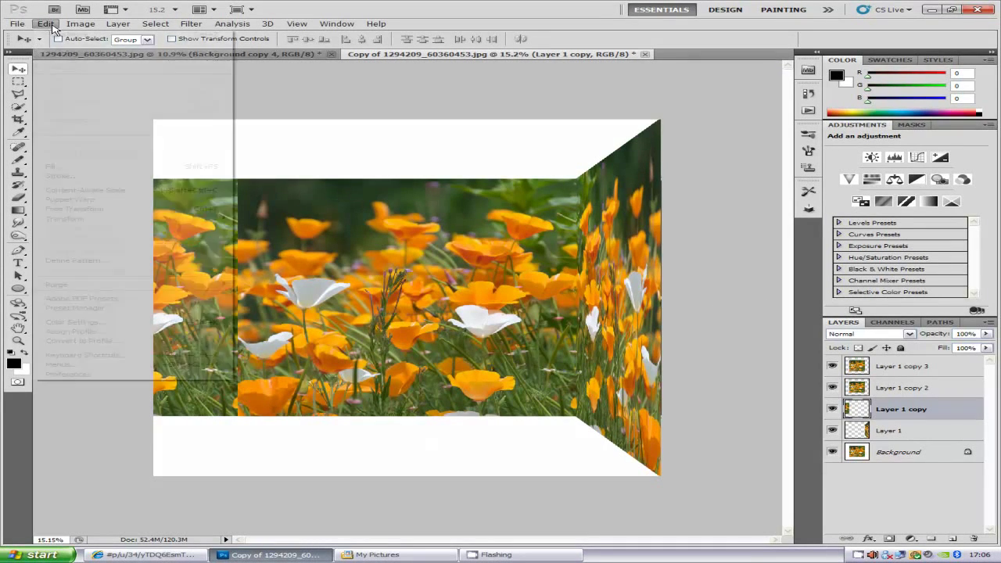
mouse_move(89, 220)
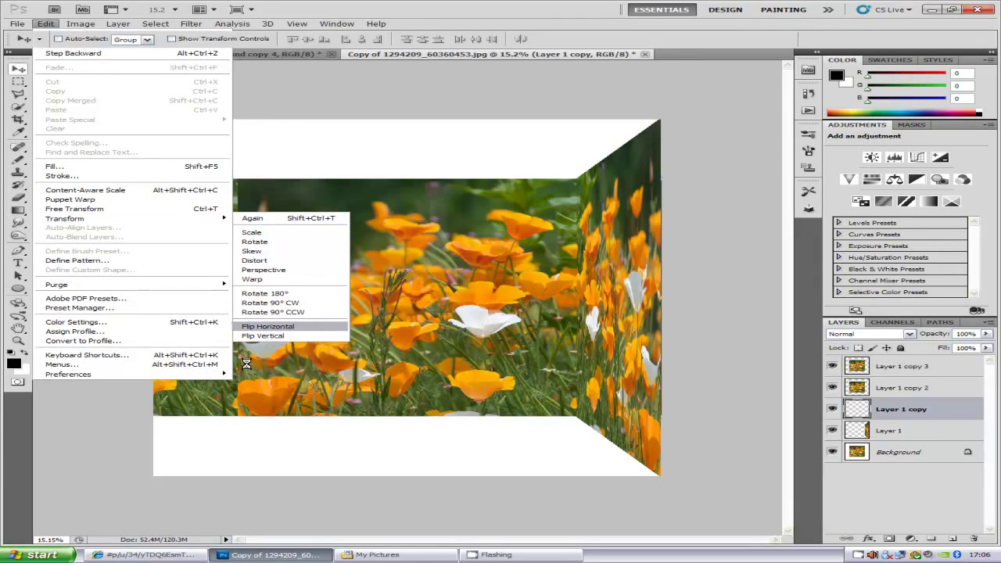
left_click(294, 327)
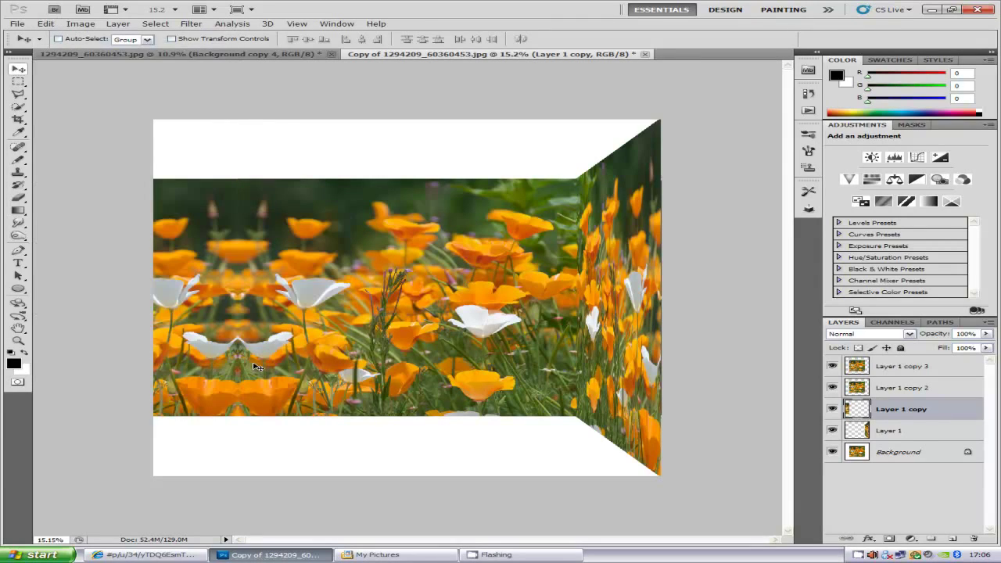
Scale Layer 1 copy to 25% width within the left margin, and apply Perspective to spread its outer edge to the canvas's left-hand corners.
key("ctrl+t")
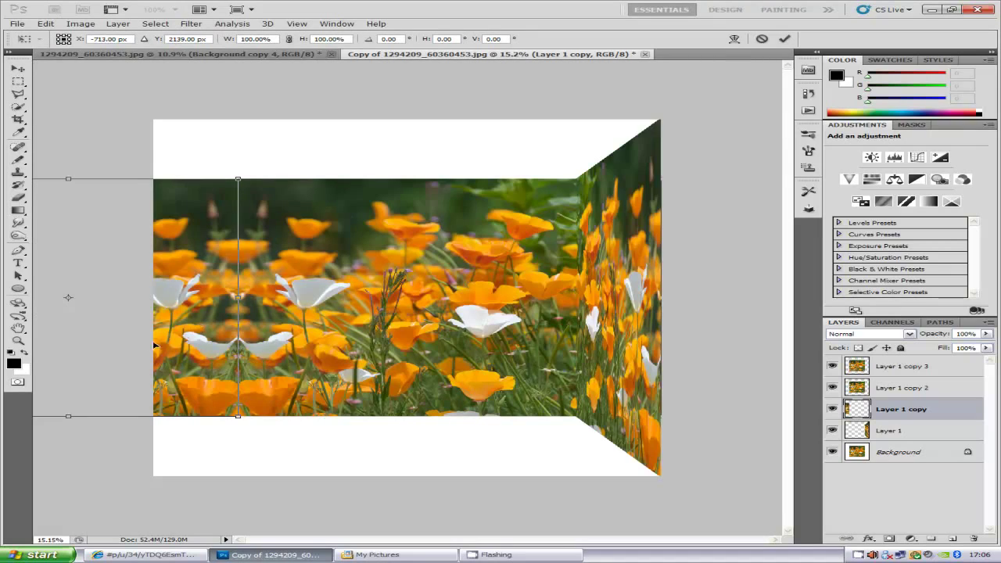
key("ctrl+minus")
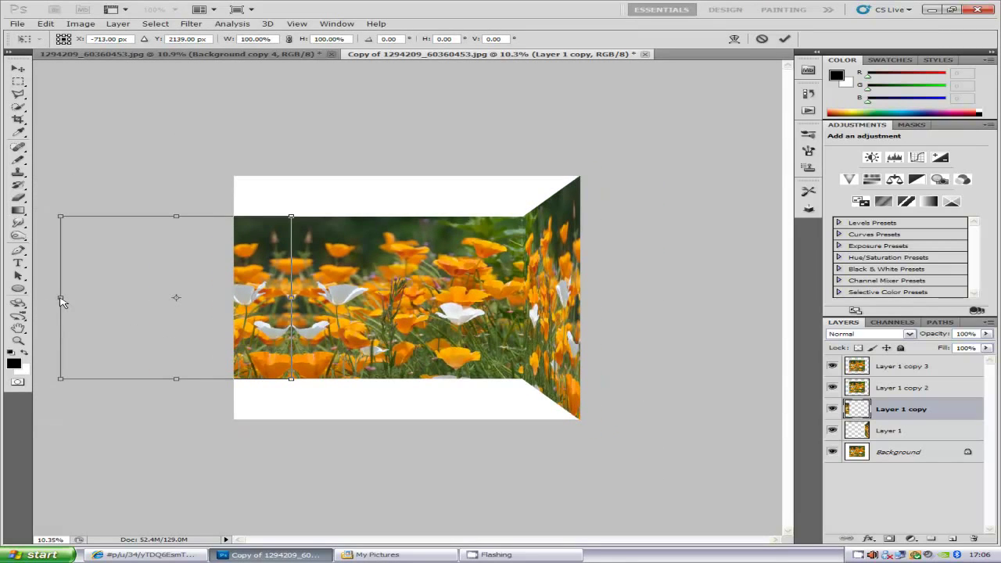
left_click_drag(60, 298, 228, 315)
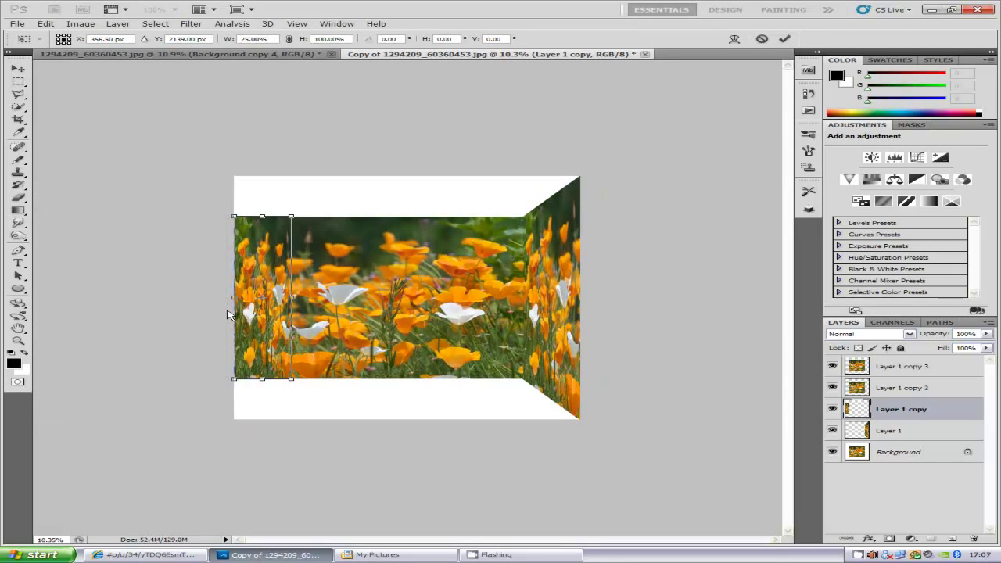
right_click(273, 267)
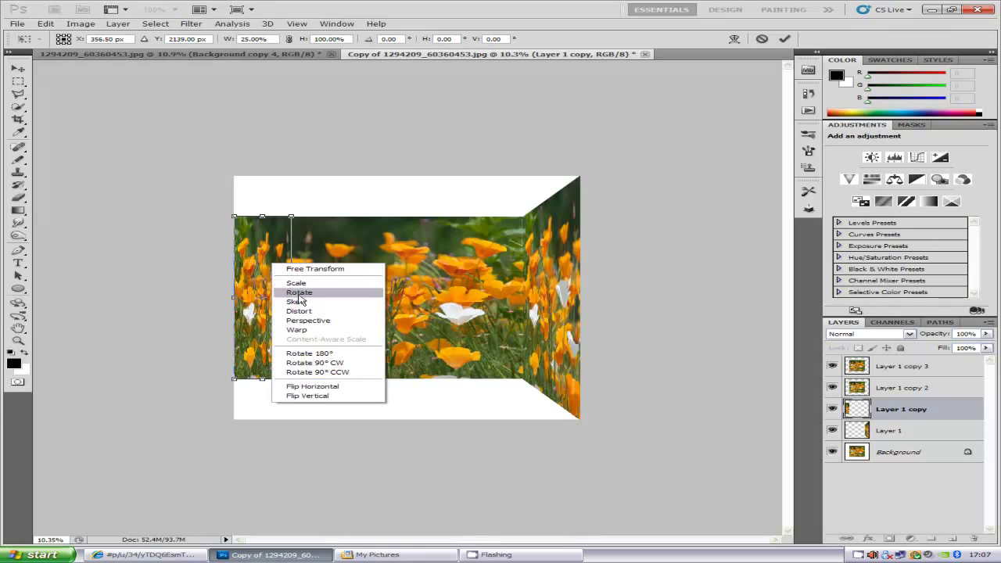
left_click(309, 321)
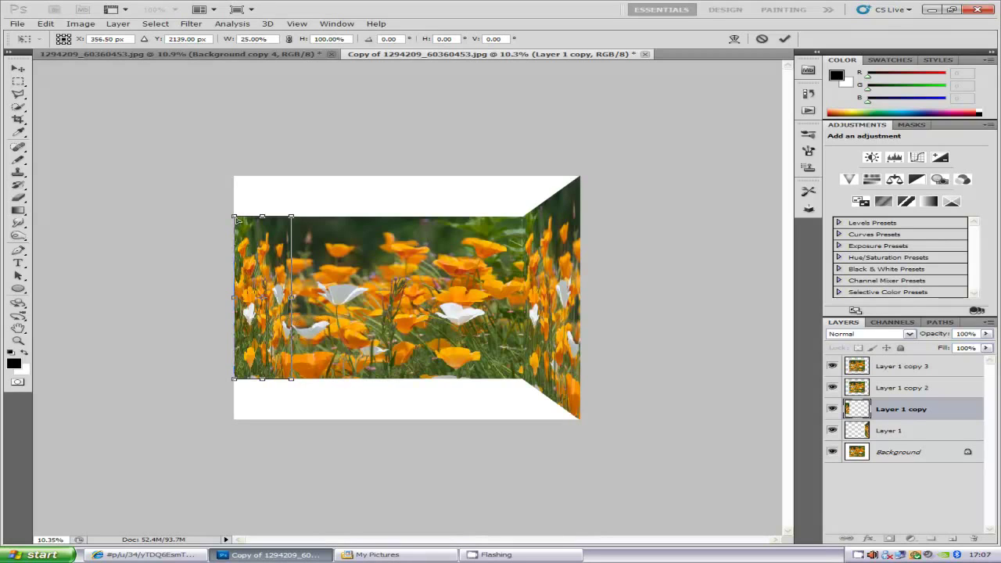
left_click_drag(238, 221, 233, 176)
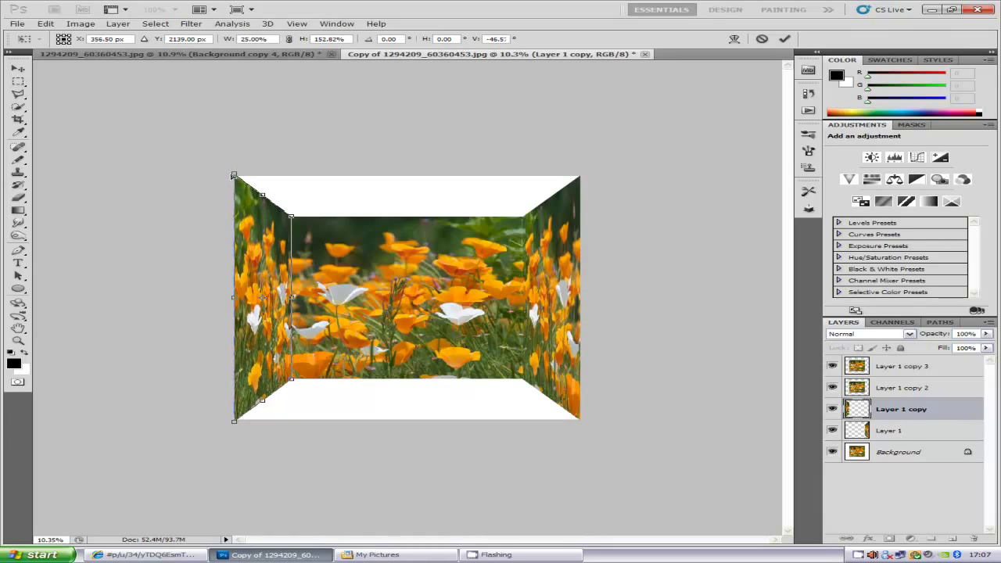
key("Return")
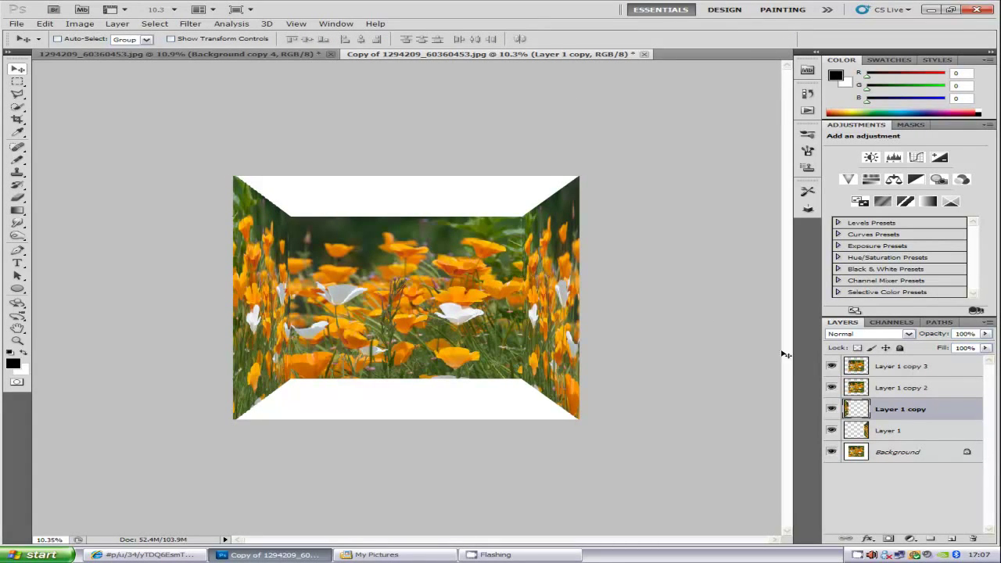
Move Layer 1 copy 2 straight up until it abuts the central photo's top edge, and flip it vertically.
left_click(918, 392)
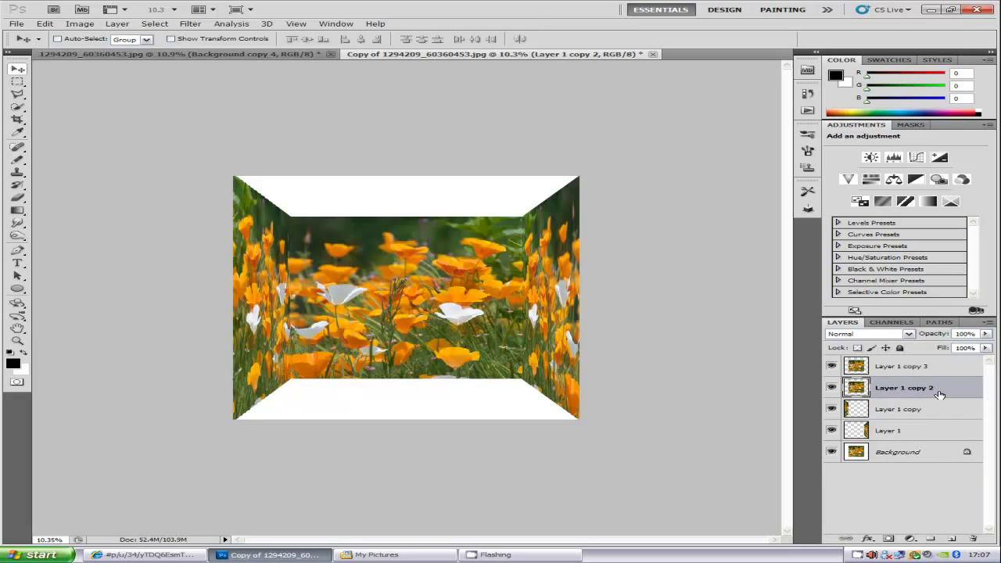
left_click_drag(433, 302, 428, 135)
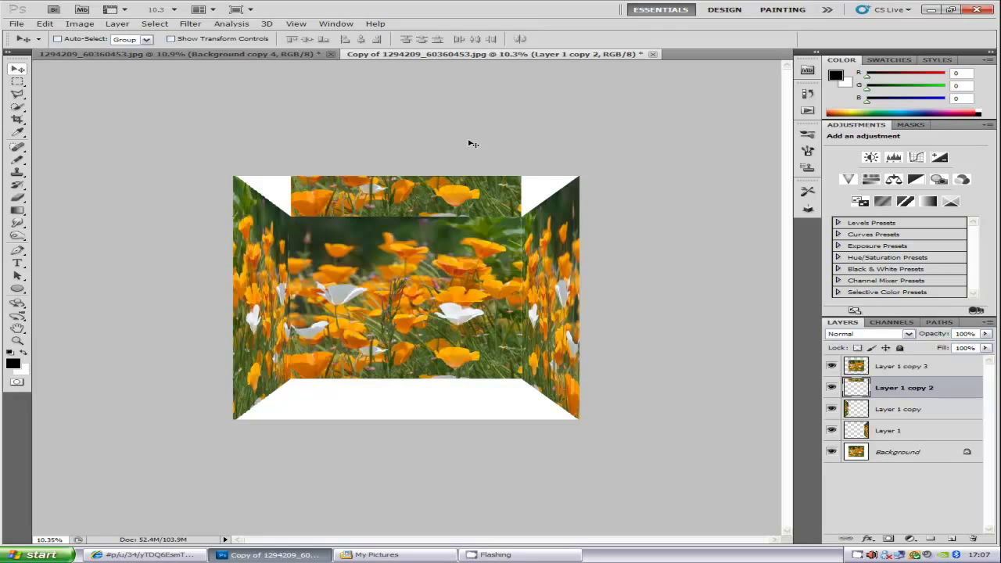
left_click(47, 24)
mouse_move(94, 220)
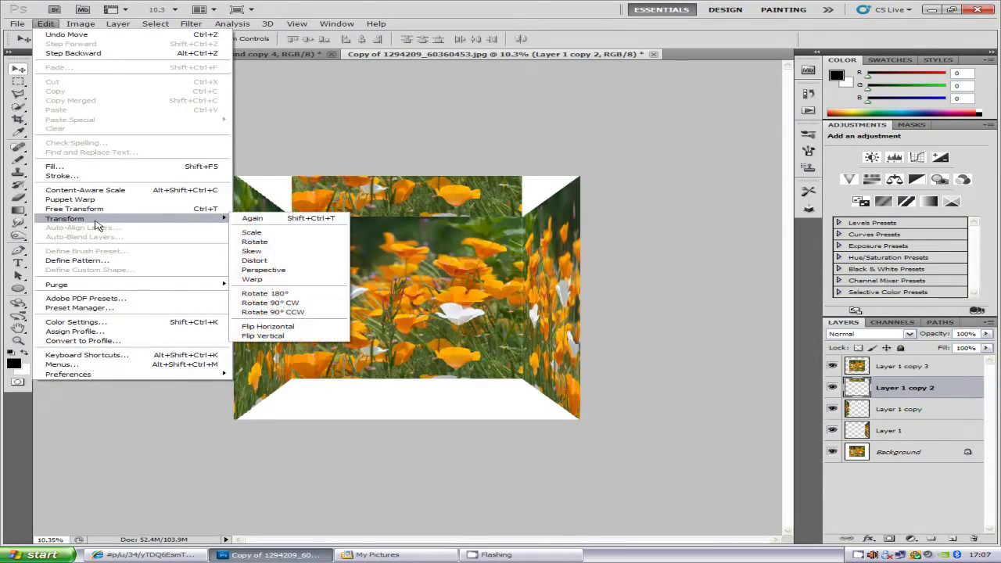
left_click(299, 336)
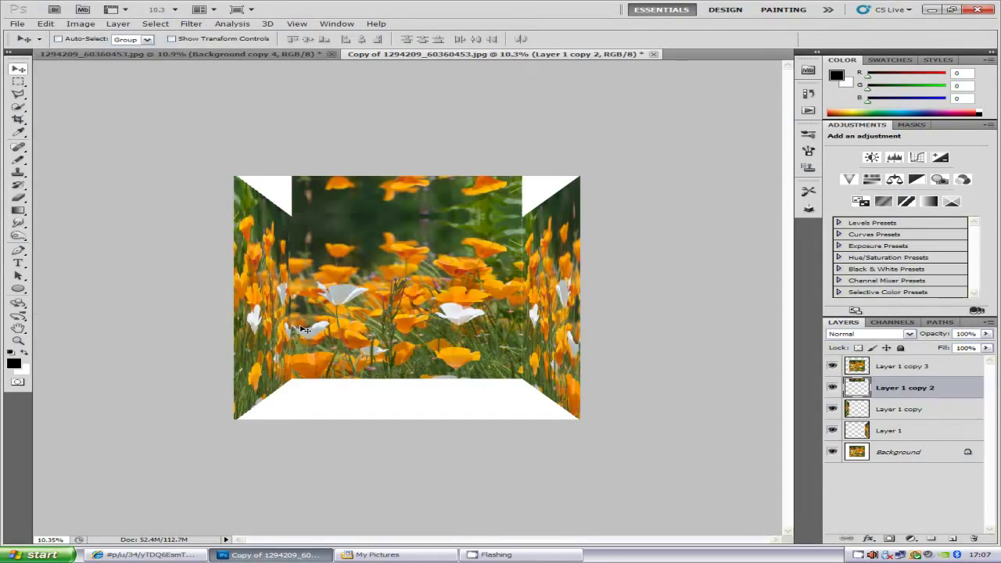
Scale Layer 1 copy 2 to about 26.4% height in the top margin, and apply Perspective to spread its outer edge to the canvas's upper corners.
key("ctrl+t")
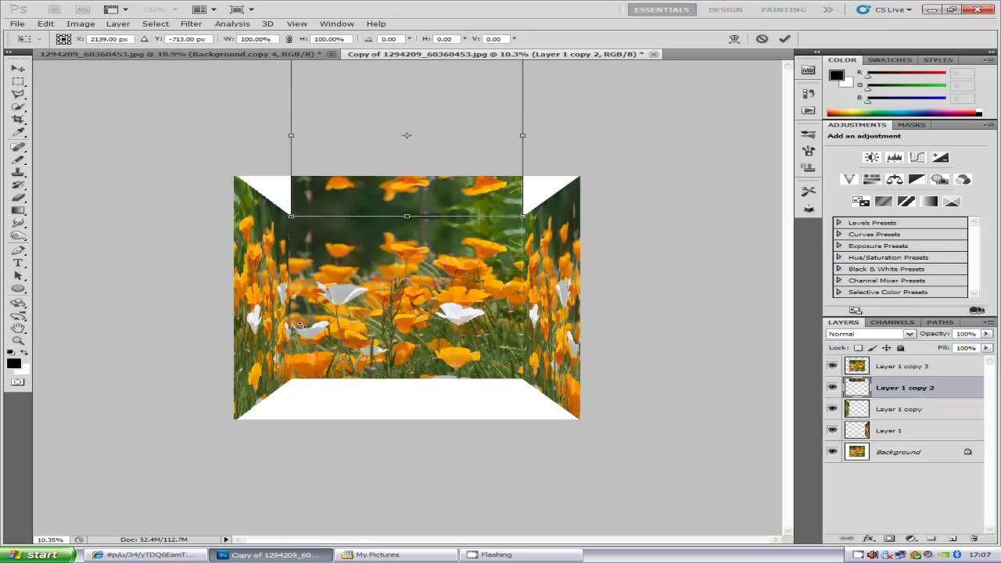
scroll(288, 195, "down", 1)
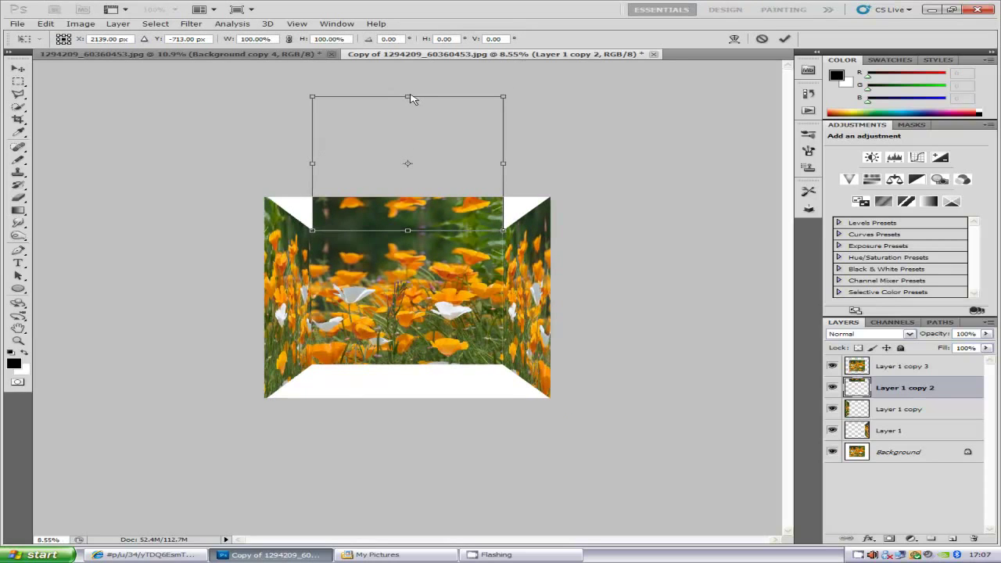
left_click_drag(407, 97, 409, 194)
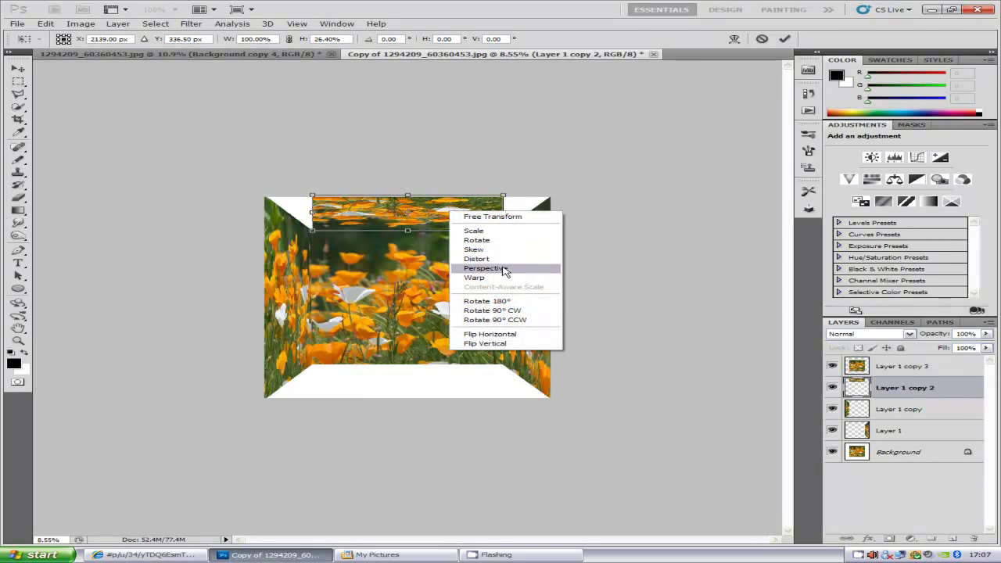
left_click(503, 269)
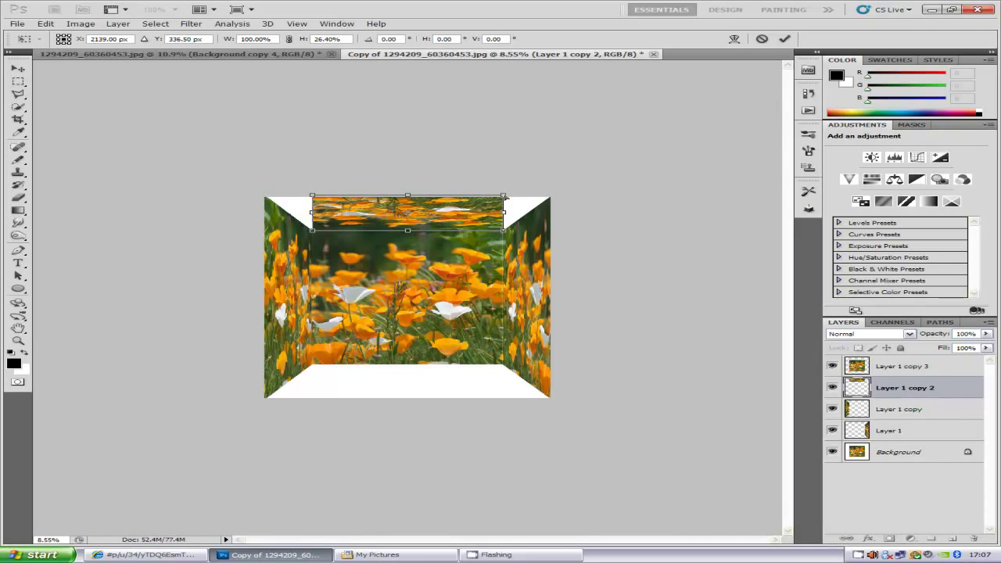
left_click_drag(504, 196, 555, 202)
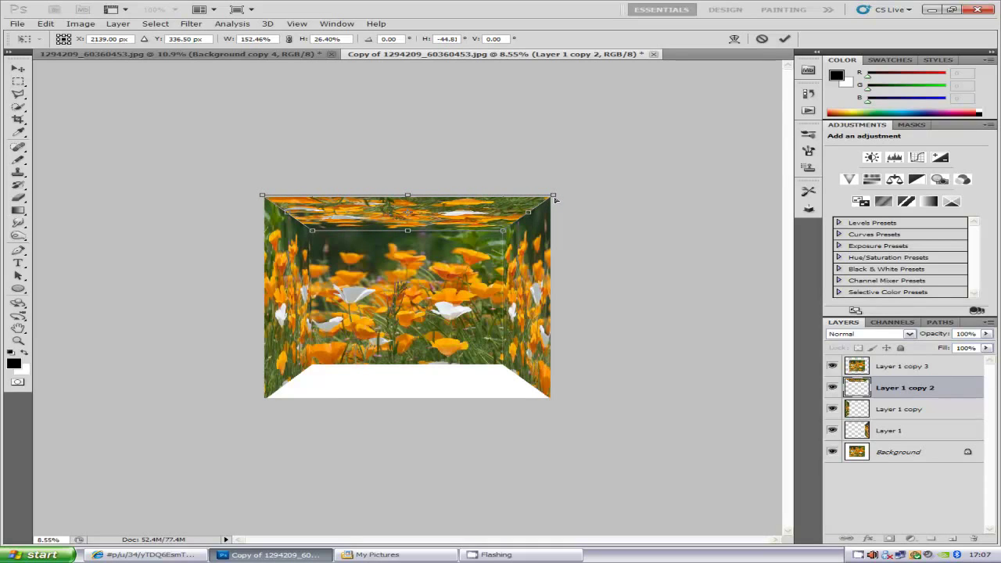
left_click(785, 38)
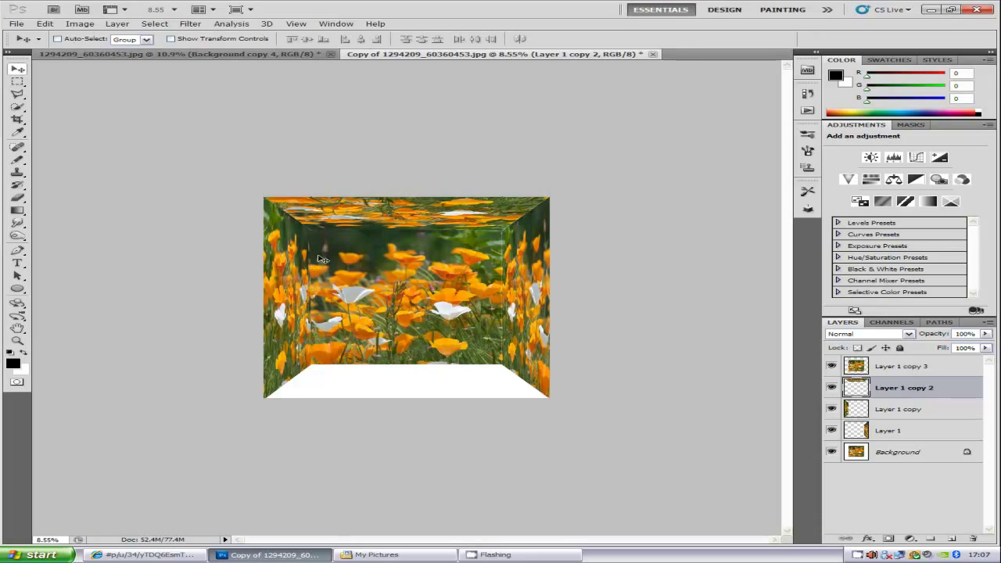
Move Layer 1 copy 3 straight down until it abuts the central photo's bottom edge, and flip it vertically.
left_click(903, 367)
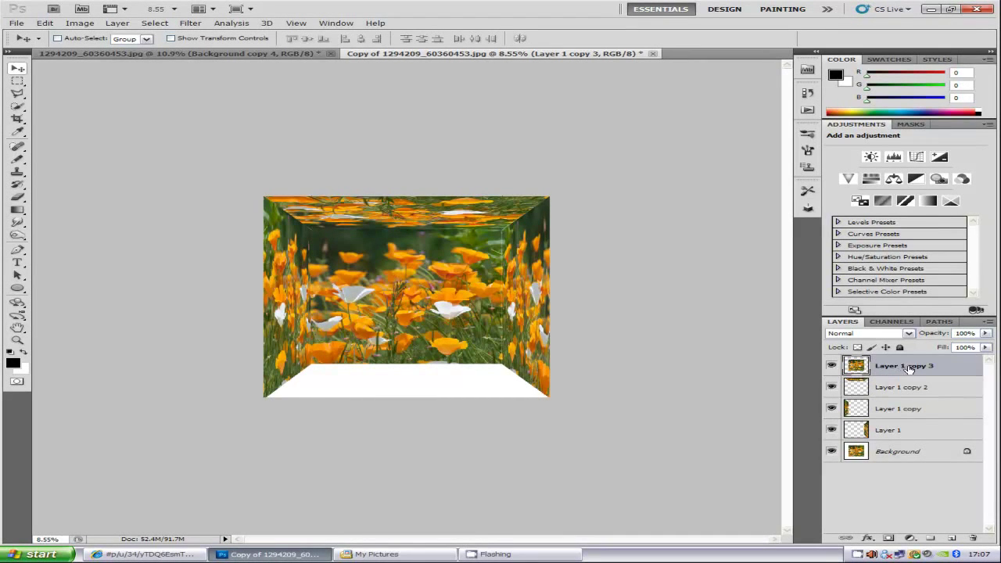
left_click_drag(426, 307, 422, 441)
left_click_drag(440, 389, 439, 389)
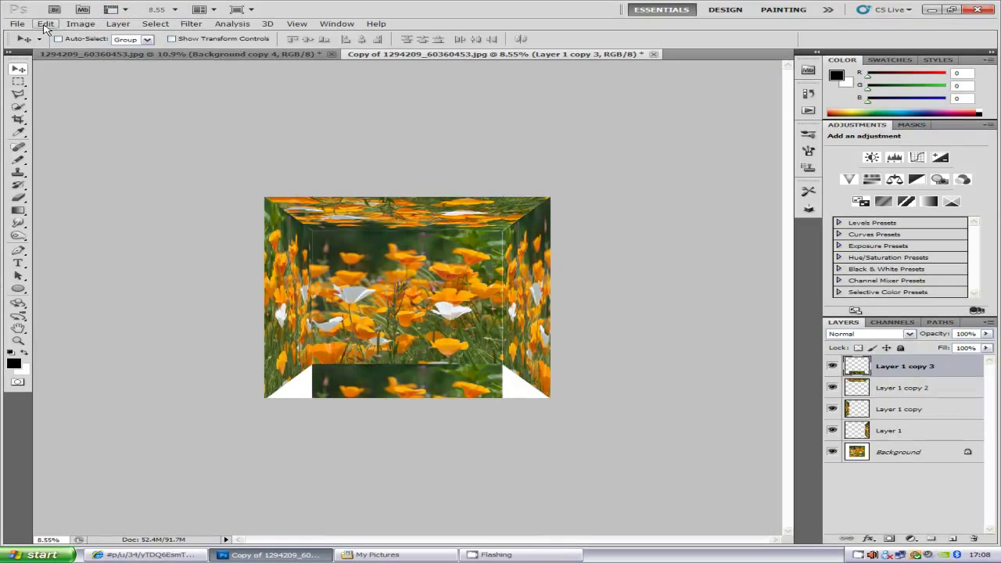
left_click(46, 25)
mouse_move(80, 218)
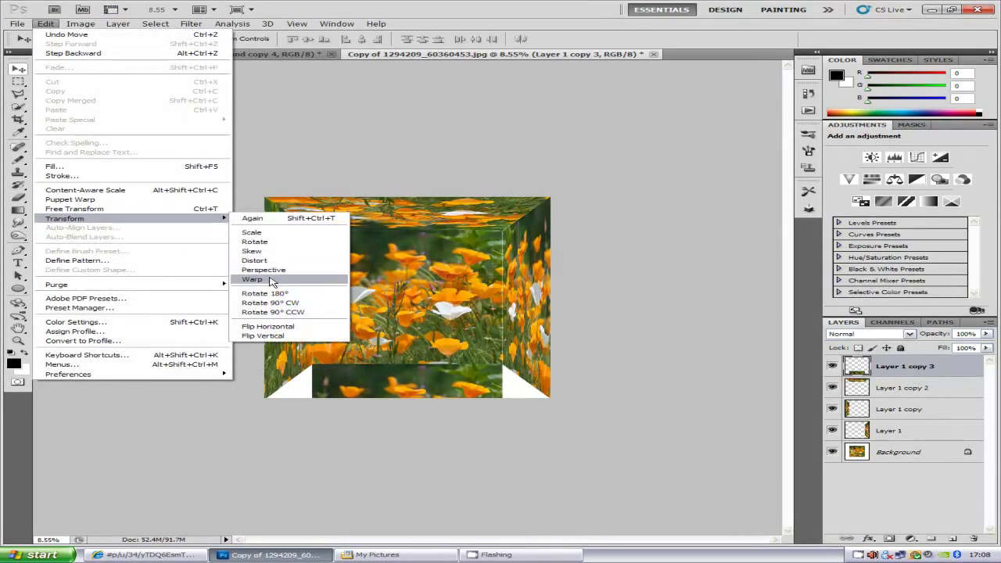
left_click(265, 336)
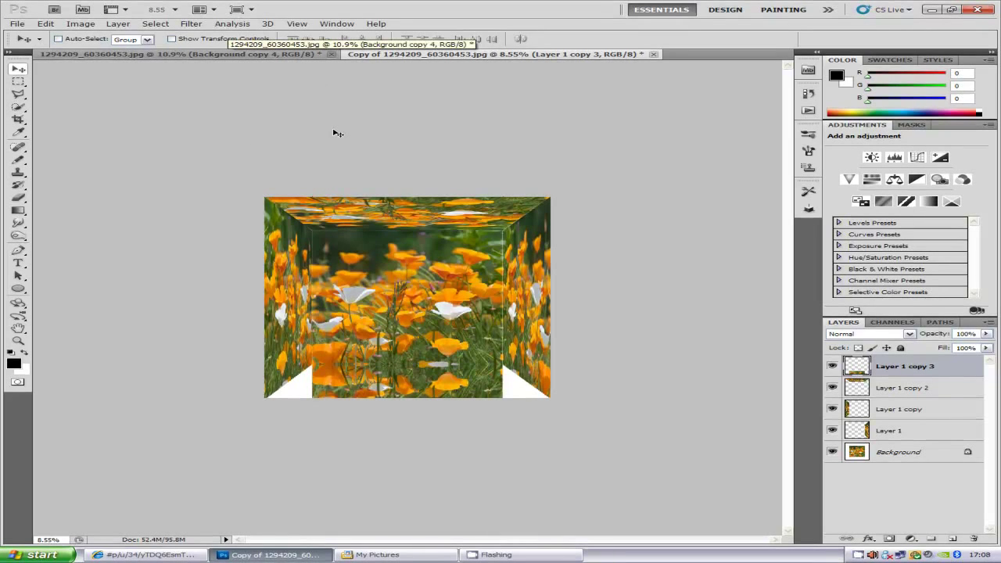
Scale Layer 1 copy 3 to about 25.4% height in the bottom margin, and apply Perspective to spread its outer edge to the canvas's lower corners.
key("ctrl+t")
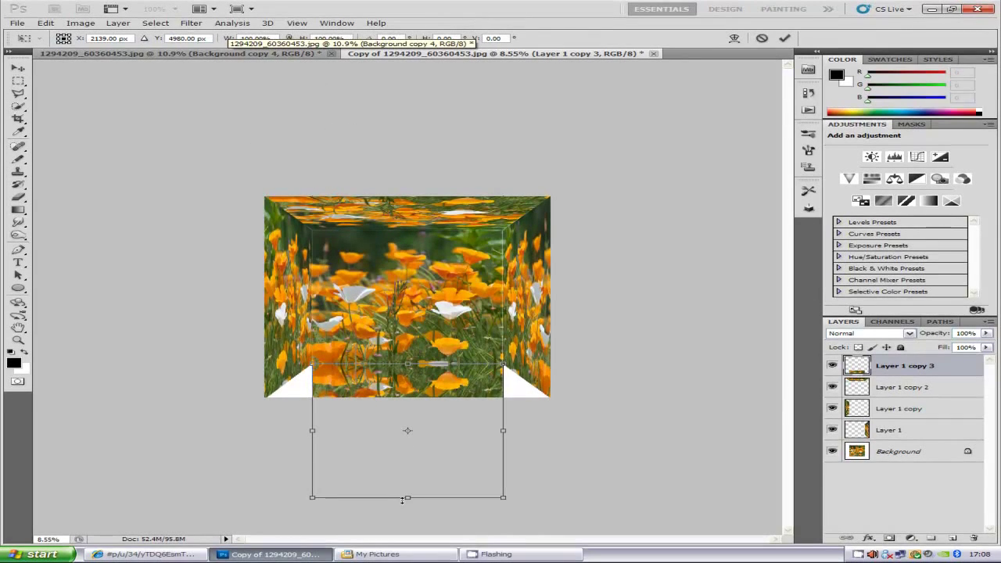
left_click_drag(408, 499, 408, 397)
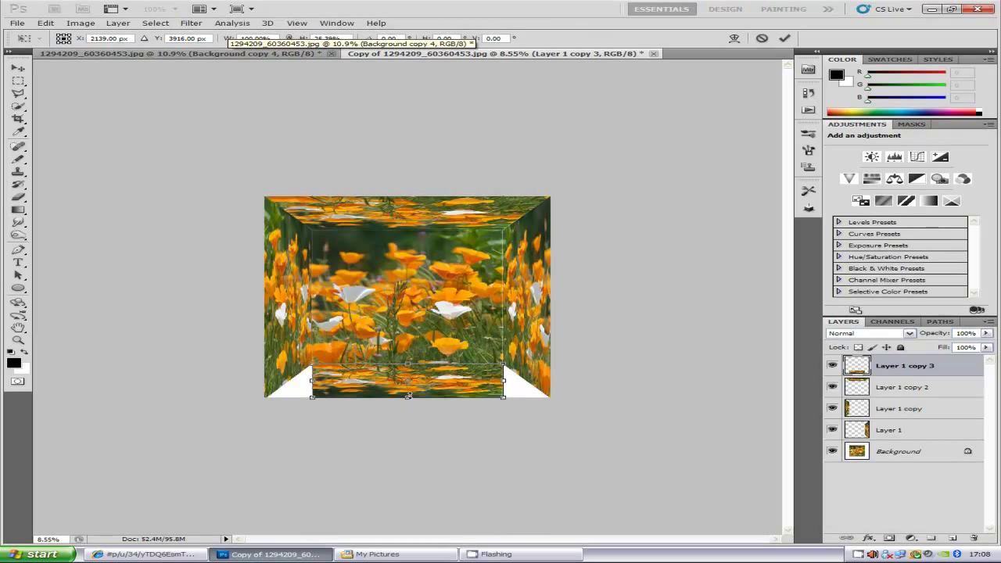
right_click(441, 379)
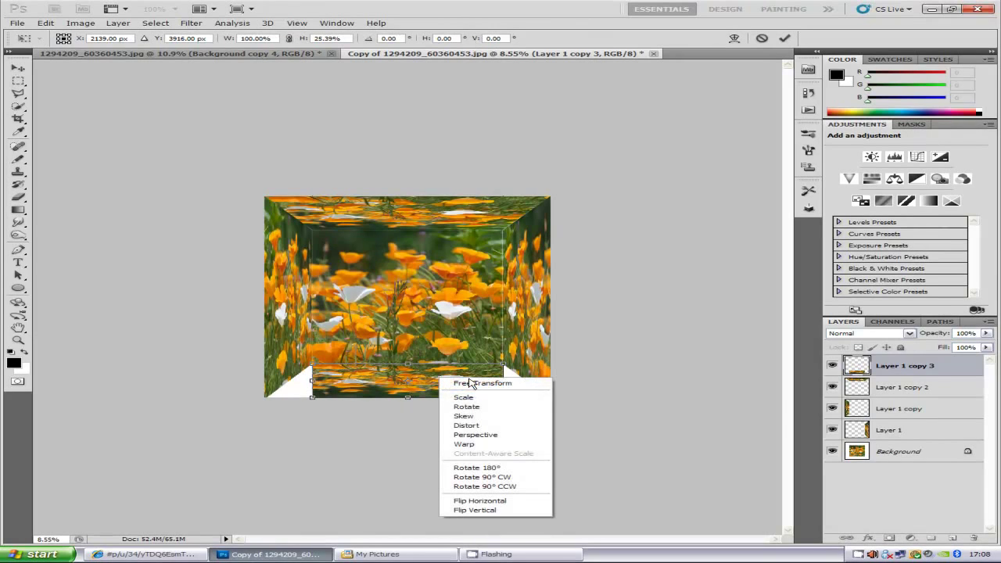
left_click(483, 438)
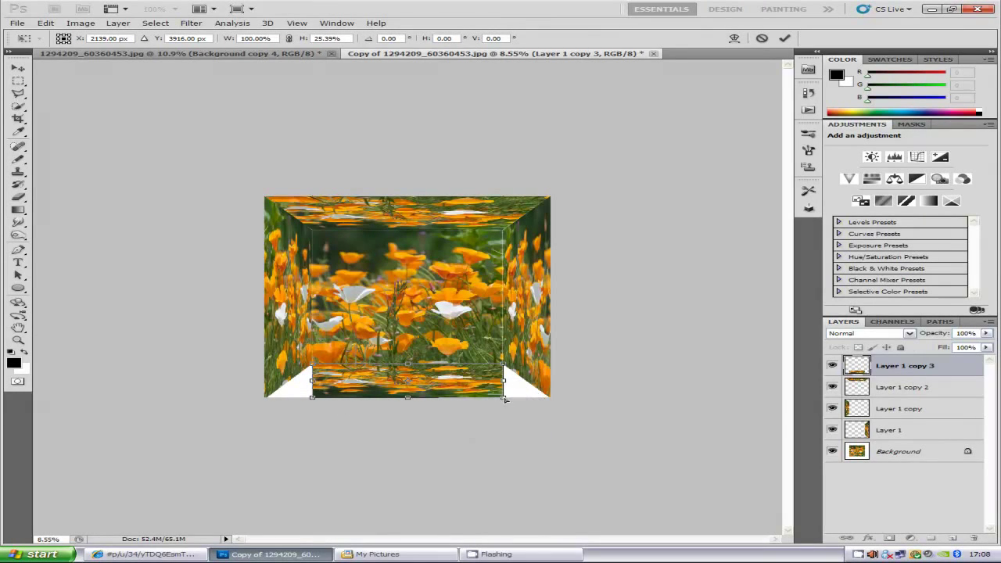
left_click_drag(505, 399, 556, 399)
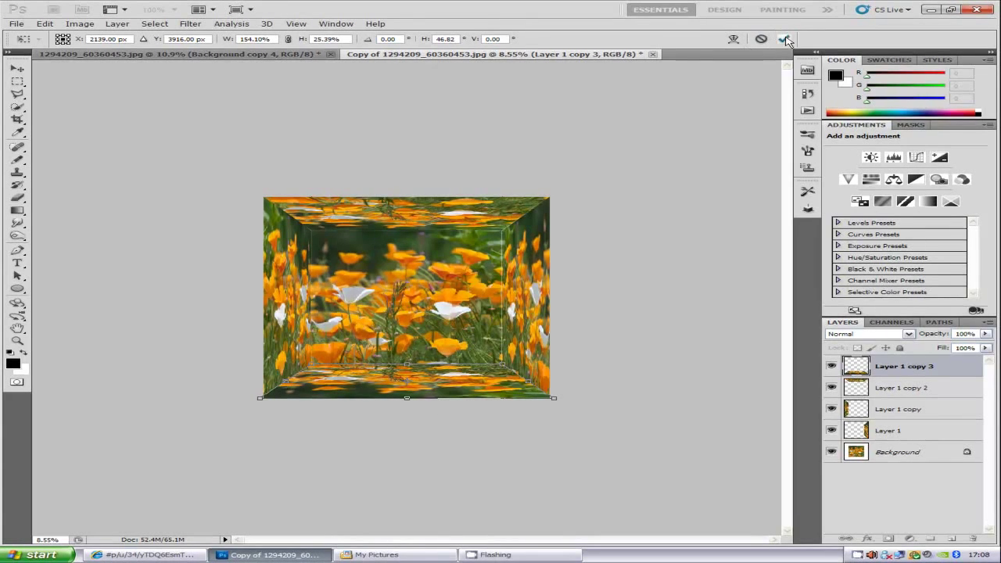
left_click(786, 39)
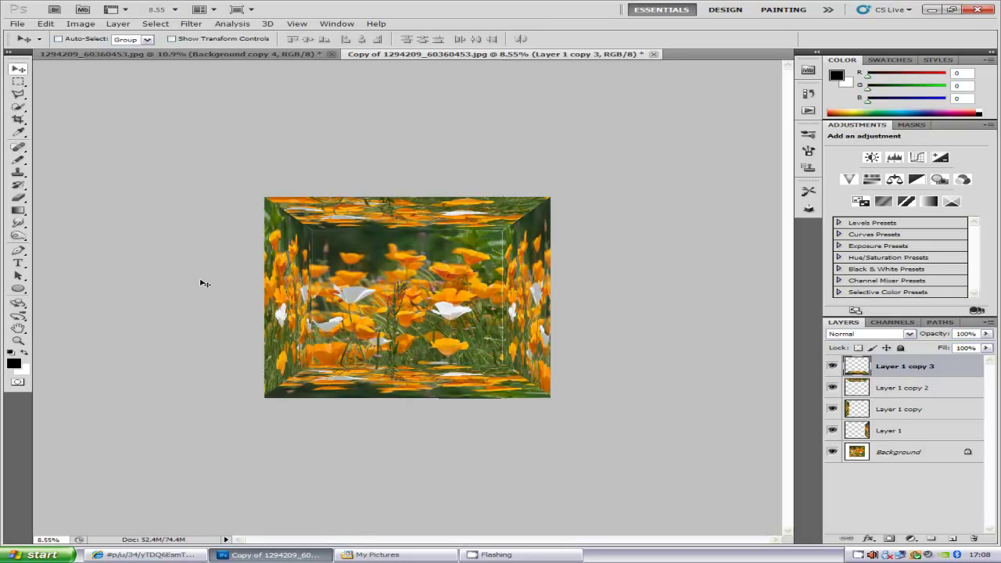
Brighten the right-hand wall on Layer 1 with a Brightness/Contrast adjustment, setting the brightness to 100.
left_click(910, 431)
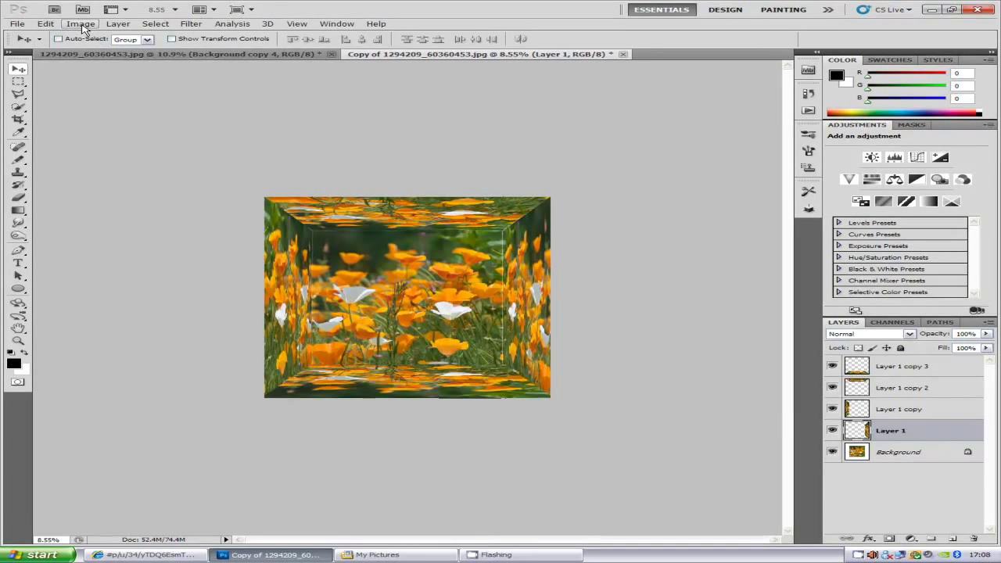
left_click(81, 24)
mouse_move(100, 50)
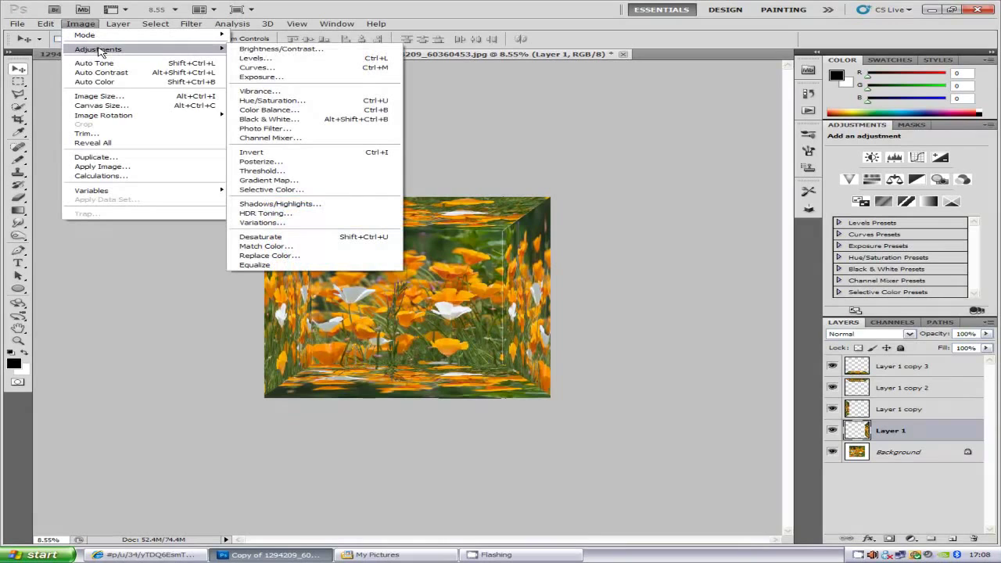
left_click(280, 49)
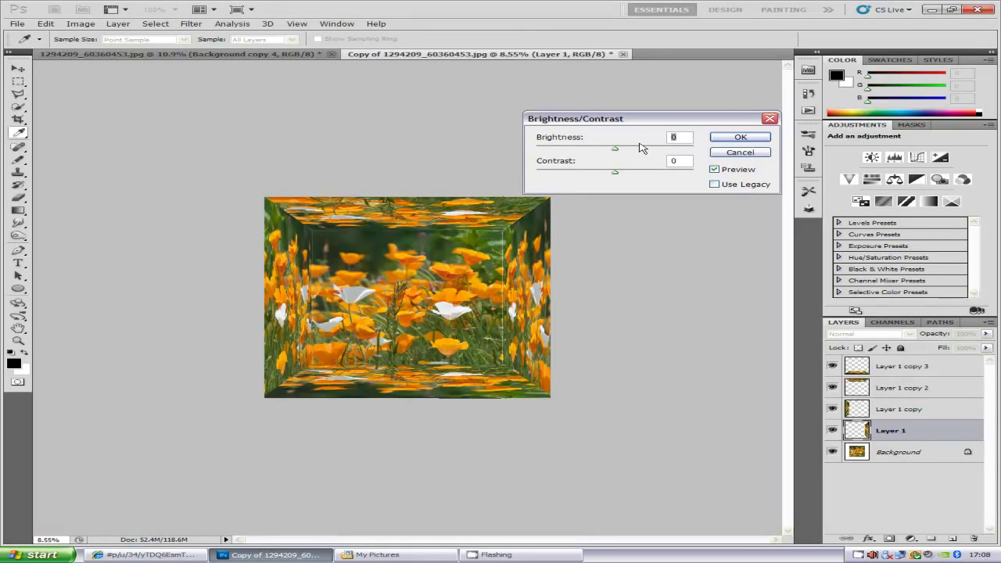
type("-100")
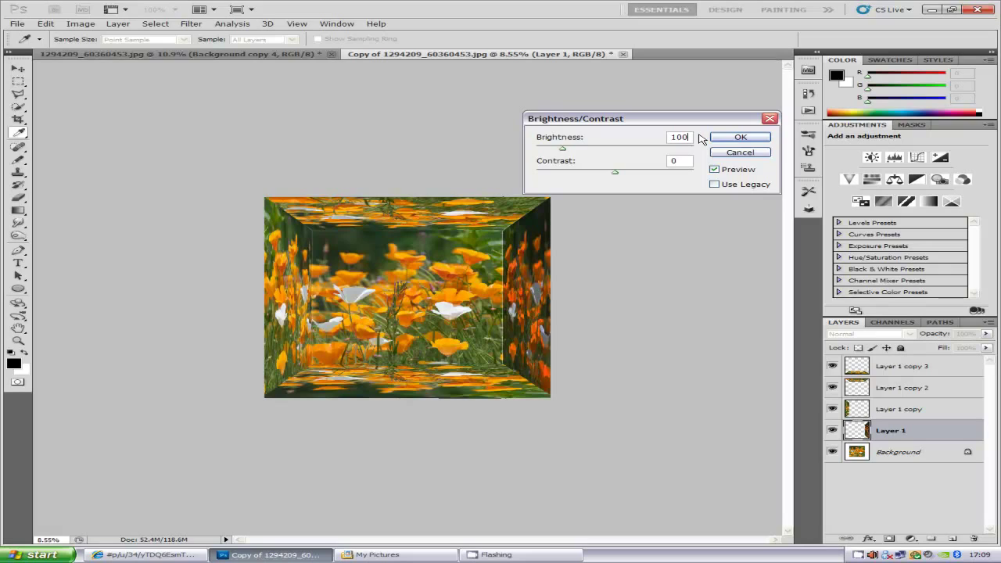
left_click(649, 138)
type("100")
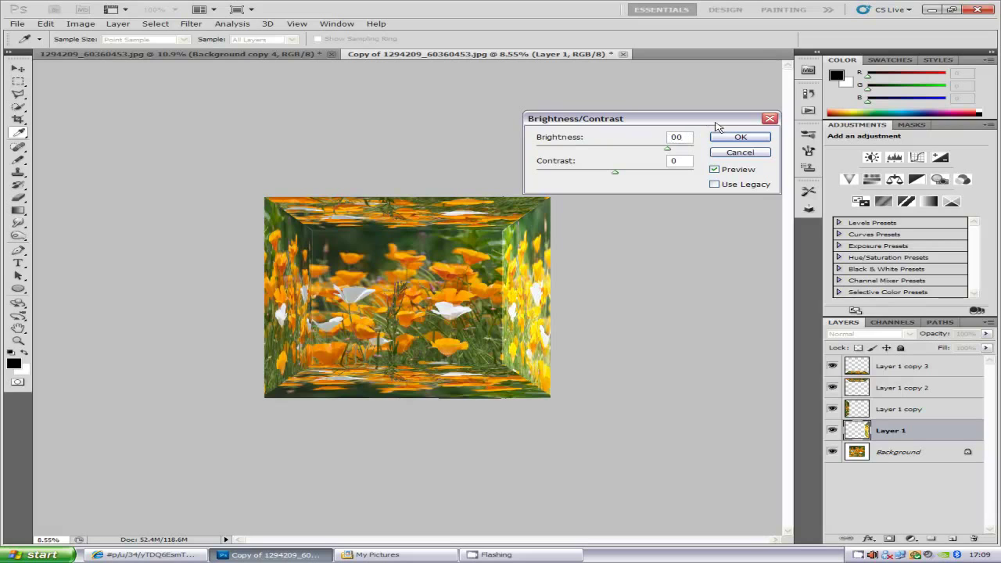
left_click(740, 138)
key("v")
Darken the left-hand wall on Layer 1 copy with a Brightness/Contrast adjustment, setting the brightness to -100.
left_click(900, 410)
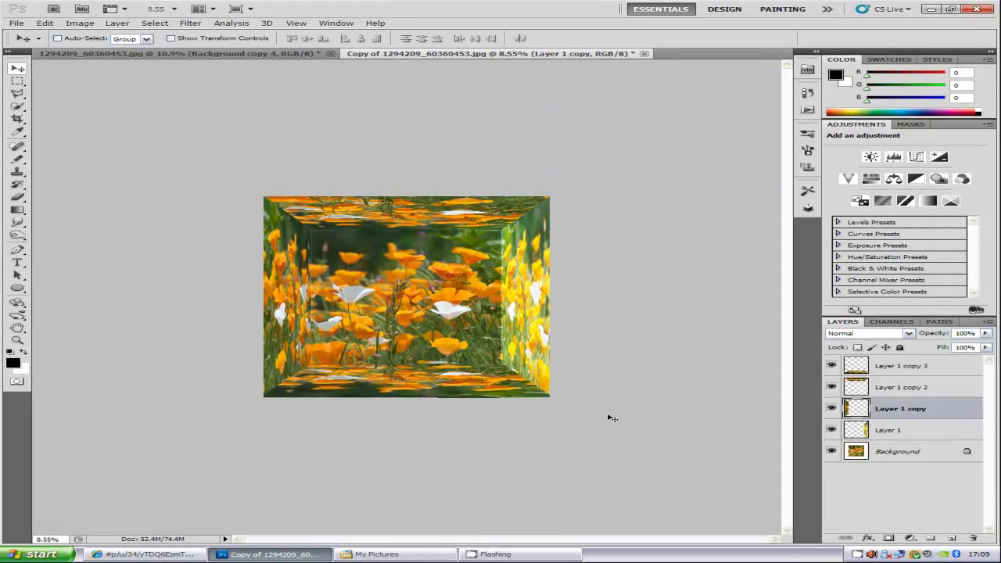
left_click(83, 25)
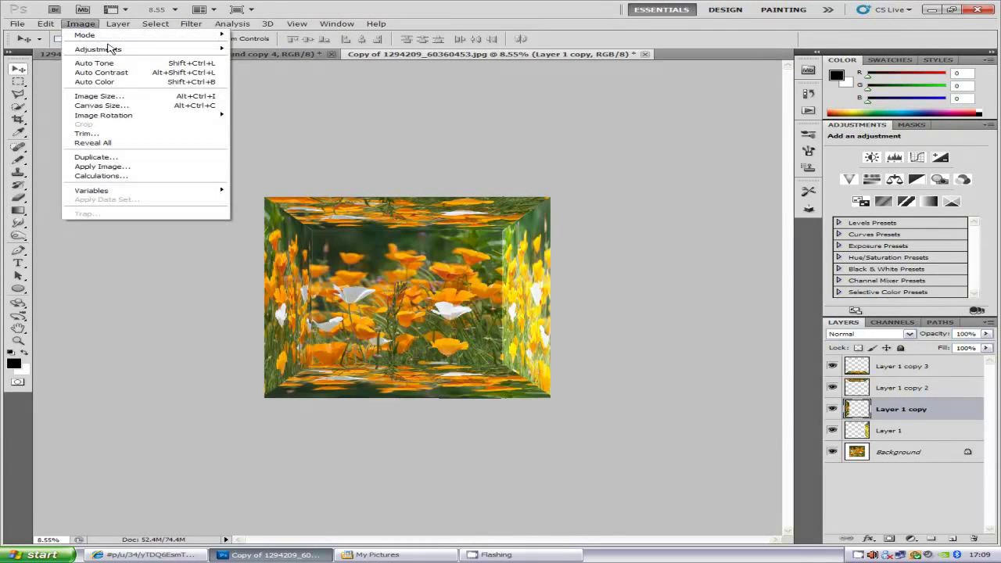
mouse_move(110, 47)
left_click(258, 49)
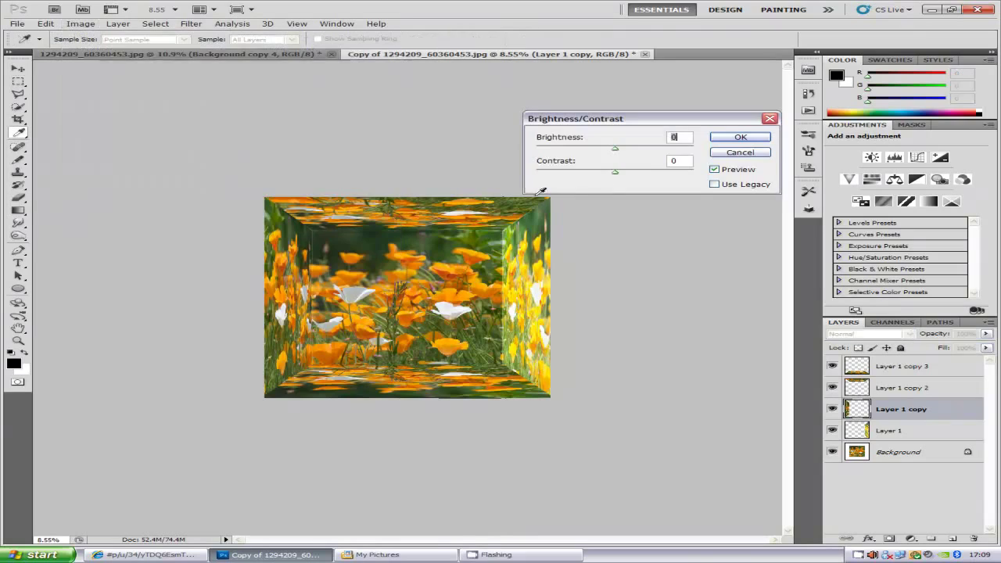
type("-")
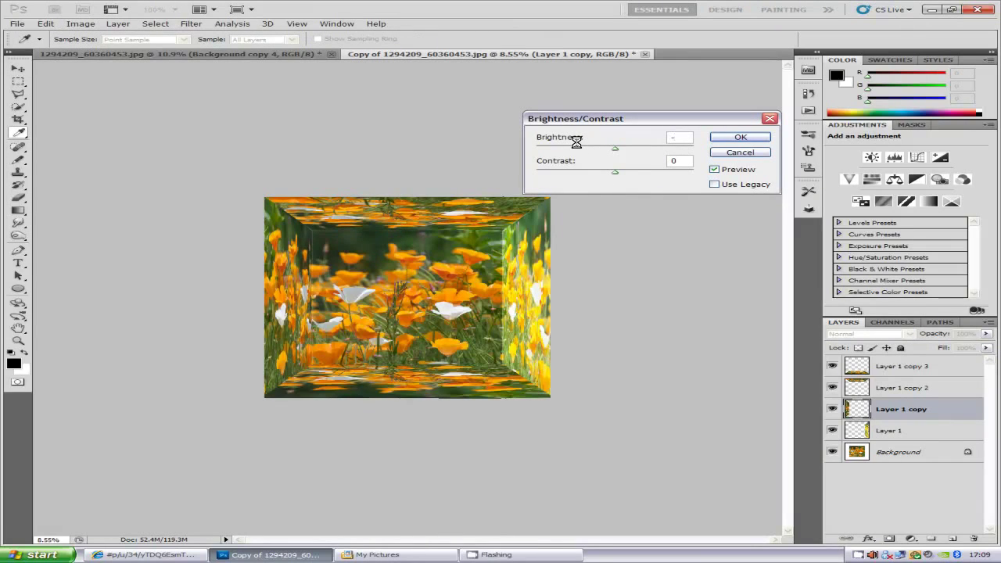
type("100")
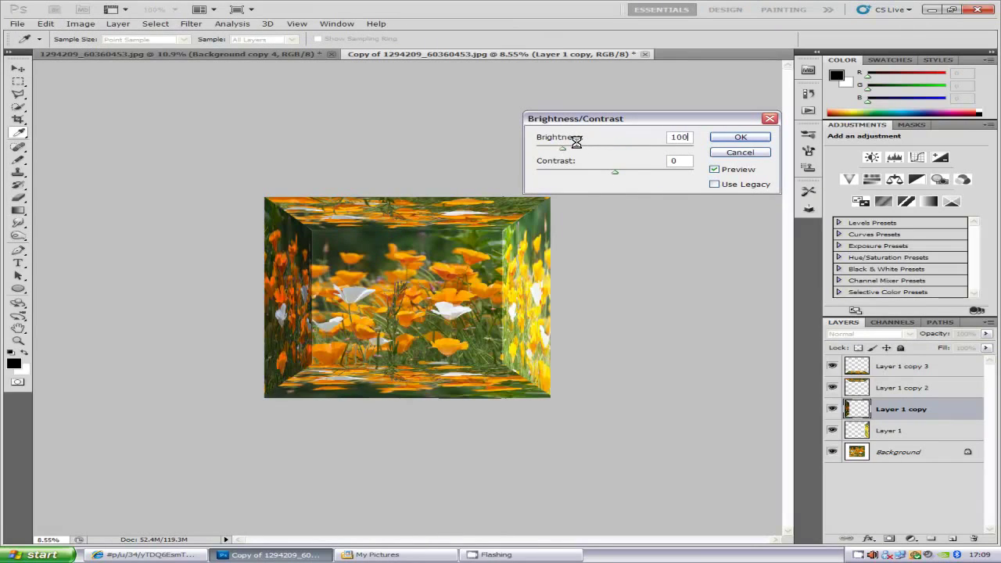
left_click(757, 144)
key("v")
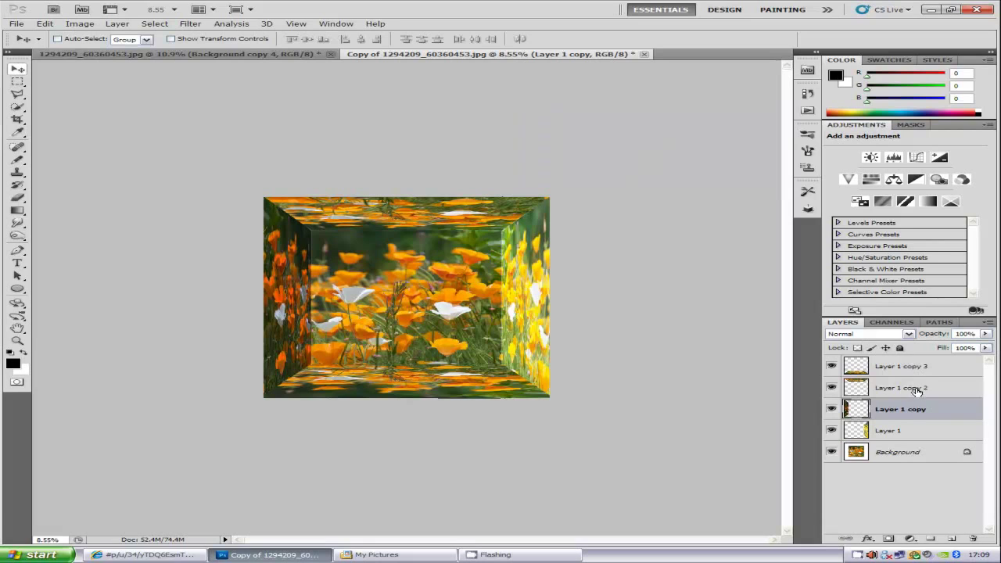
Darken the ceiling wall on Layer 1 copy 2 with a Brightness/Contrast adjustment, setting the brightness to -50.
left_click(847, 392)
left_click(80, 24)
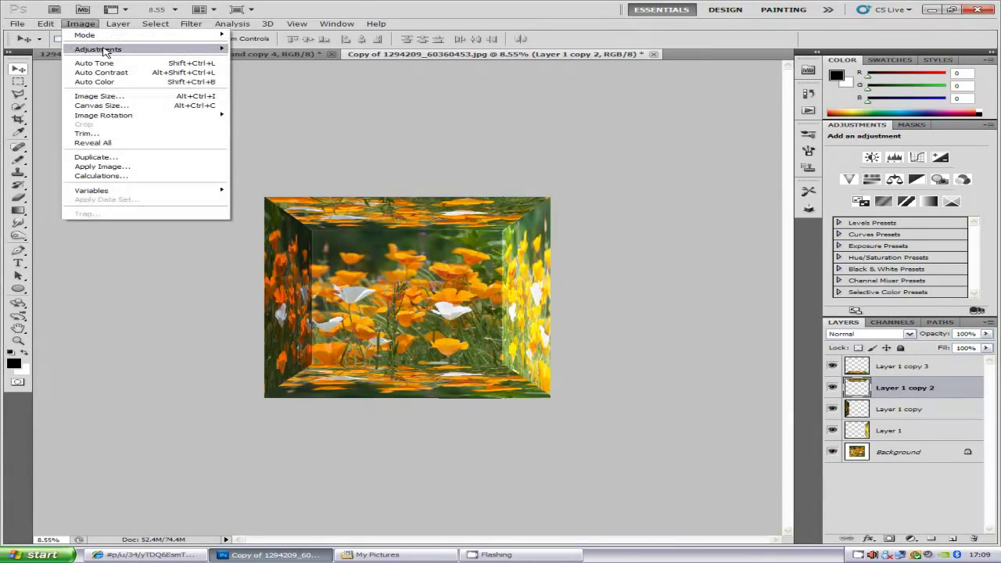
mouse_move(172, 52)
left_click(280, 48)
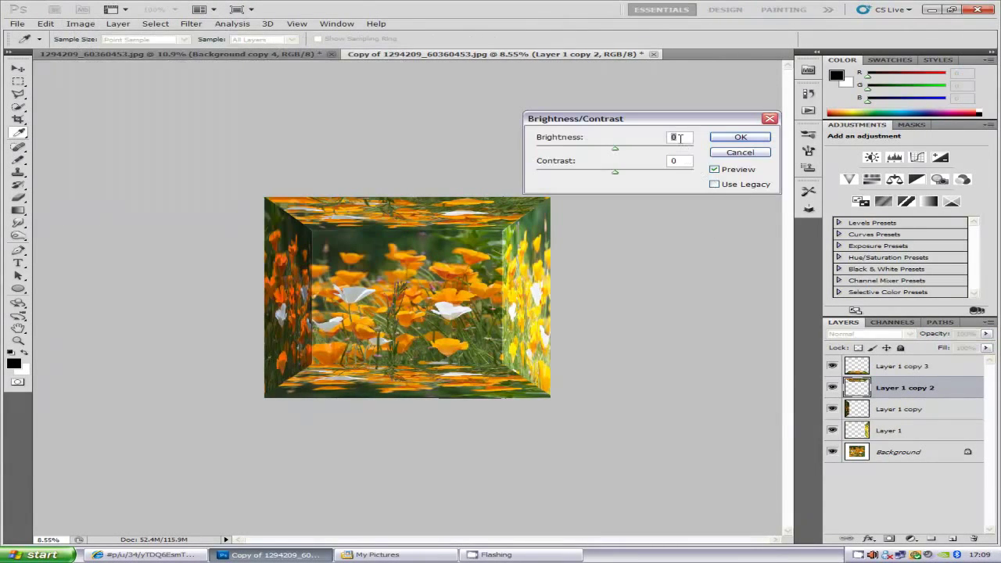
type("-")
type("54")
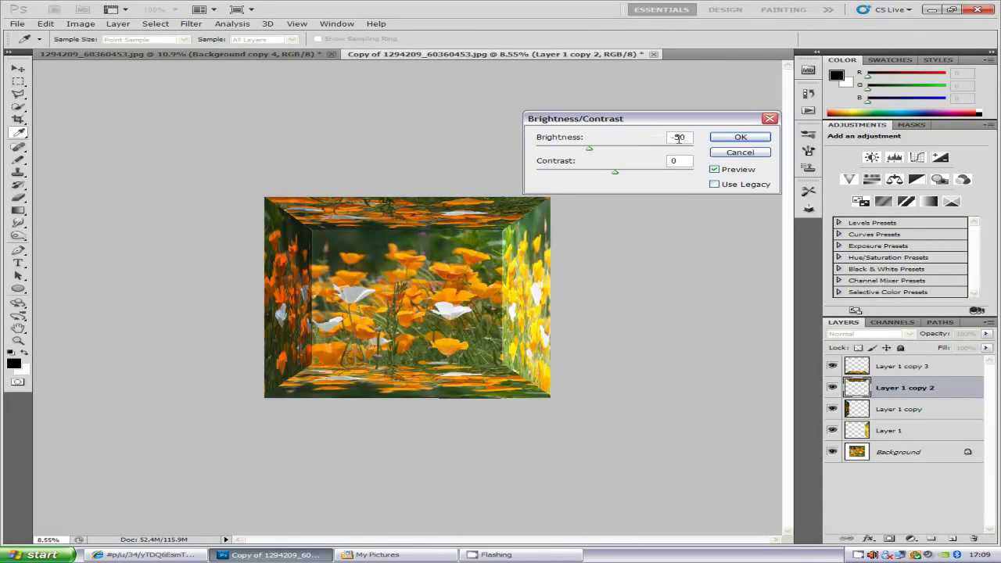
left_click(740, 137)
Darken the floor wall on Layer 1 copy 3 with a Brightness/Contrast adjustment, setting the brightness to -100.
left_click(904, 366)
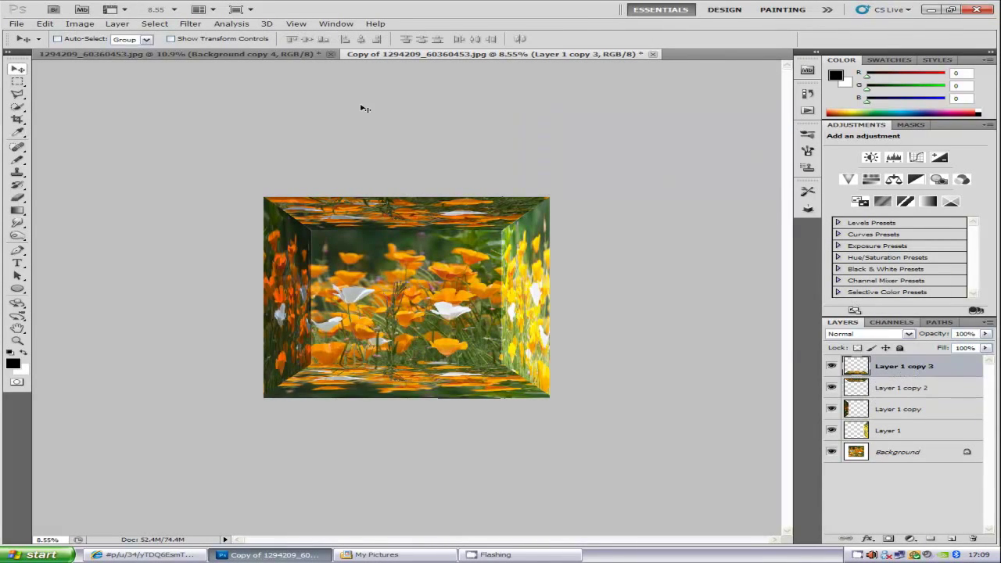
left_click(78, 23)
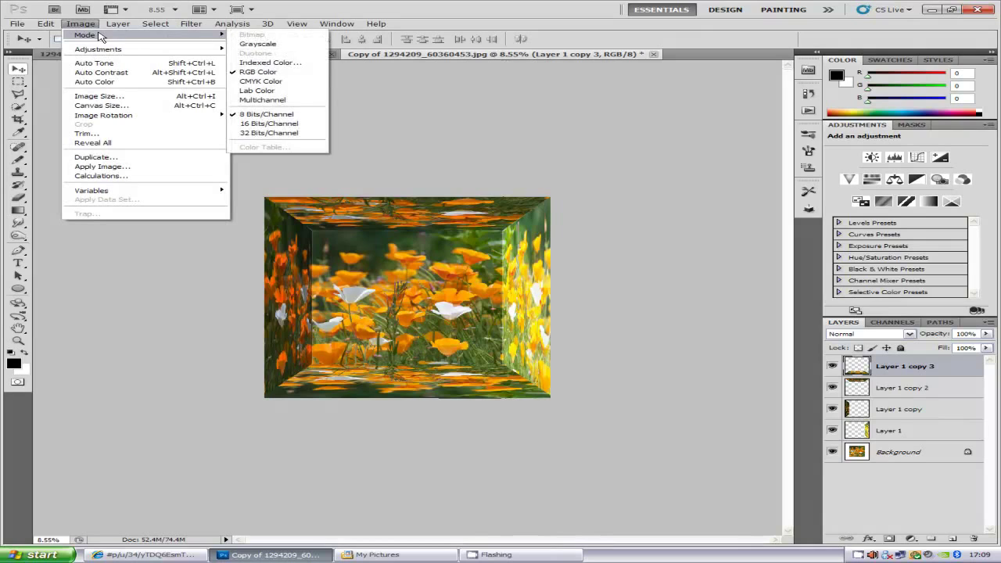
mouse_move(130, 51)
left_click(262, 49)
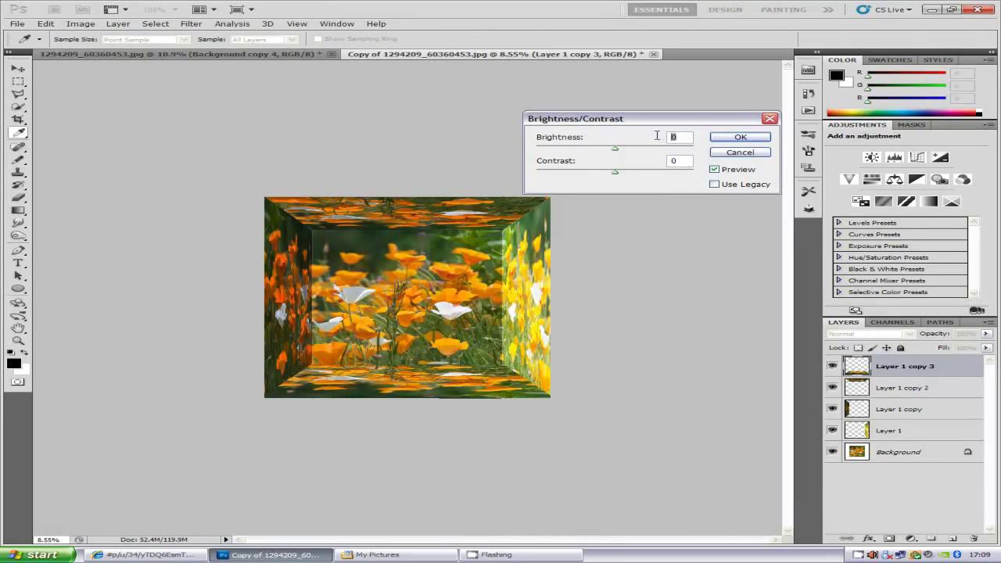
type("-")
type("100")
left_click(741, 137)
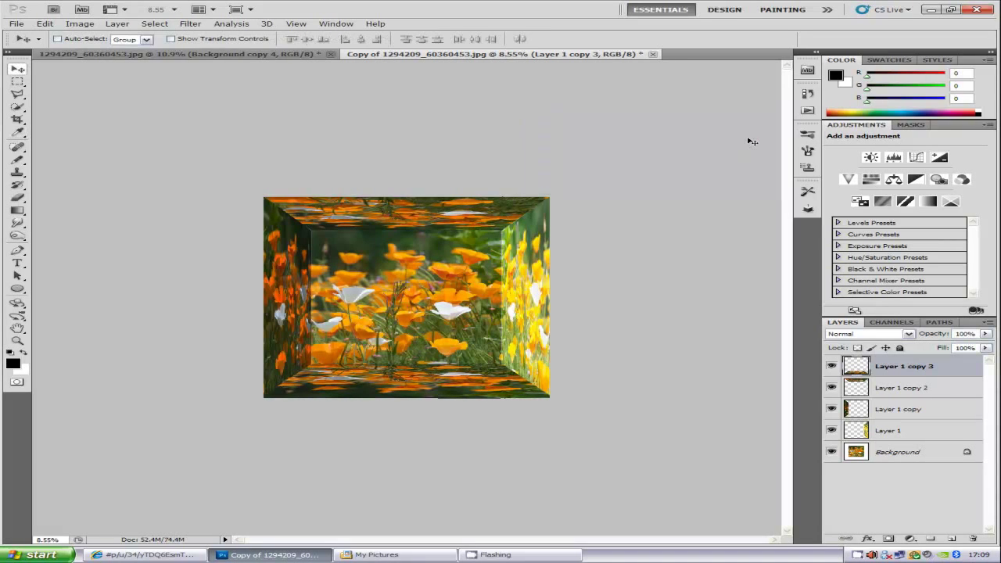